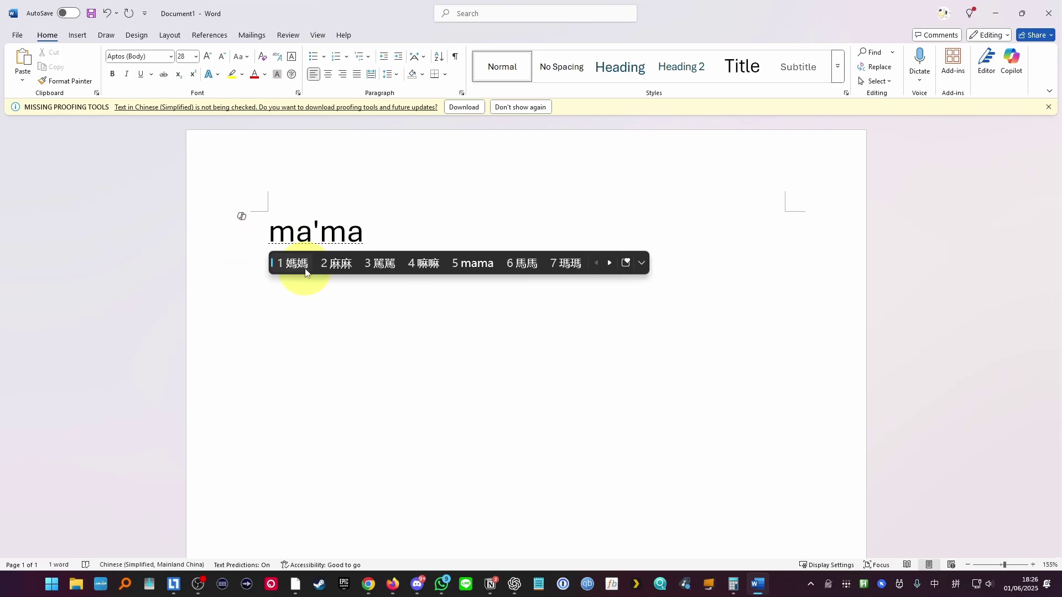
Commit 媽媽 from the Pinyin candidates and dismiss the Missing Proofing Tools notice
left_click(302, 268)
double_click(309, 235)
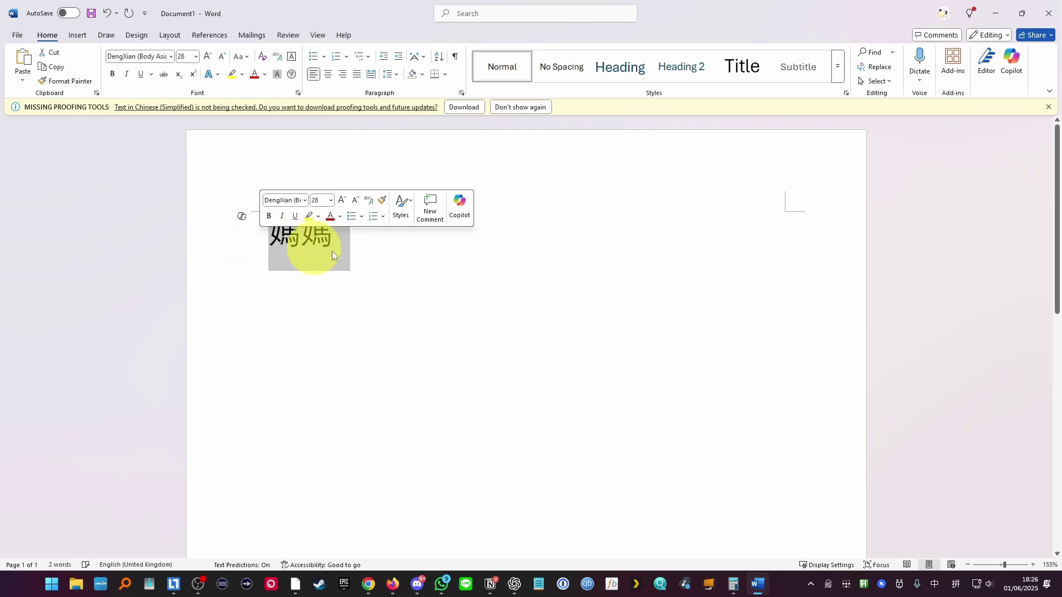
left_click(435, 269)
left_click(1047, 107)
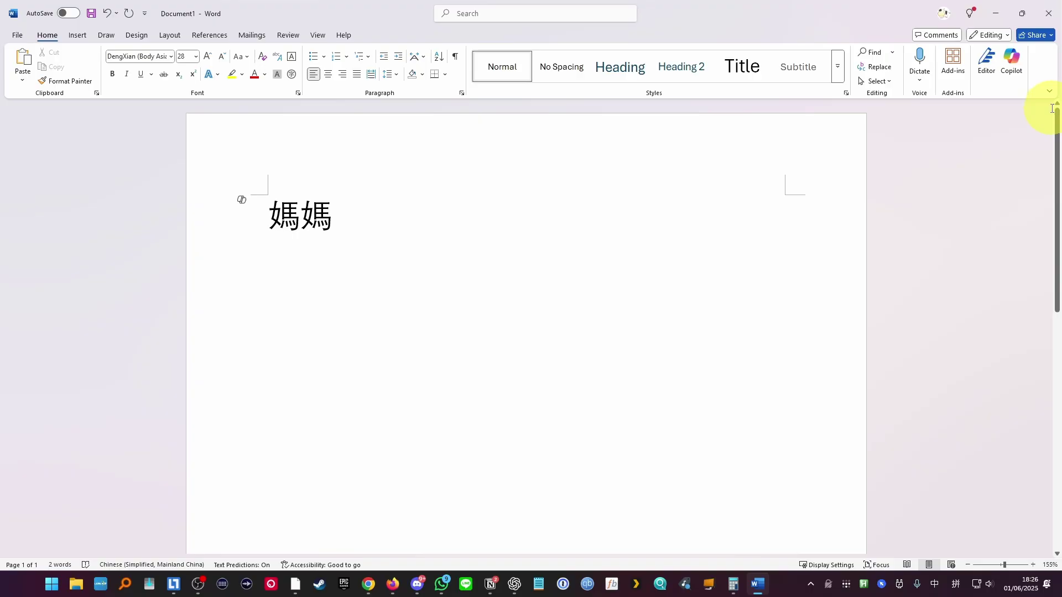
left_click(306, 226)
double_click(306, 225)
left_click(438, 237)
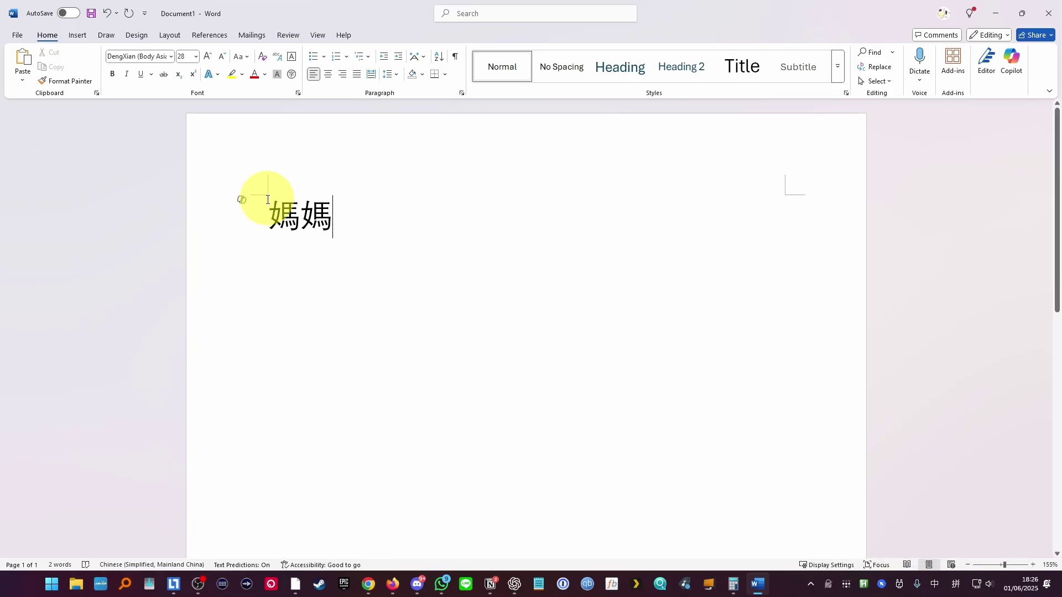
Select and deselect 媽媽 several times, leaving the insertion point after it
left_click_drag(267, 202, 436, 238)
left_click(359, 224)
double_click(299, 222)
left_click(332, 213)
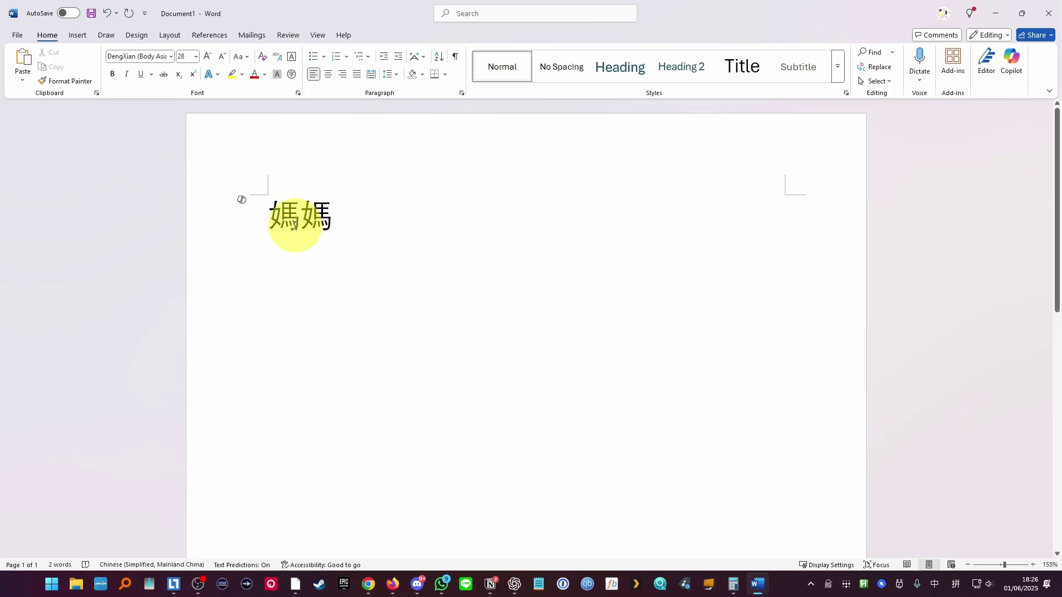
double_click(256, 237)
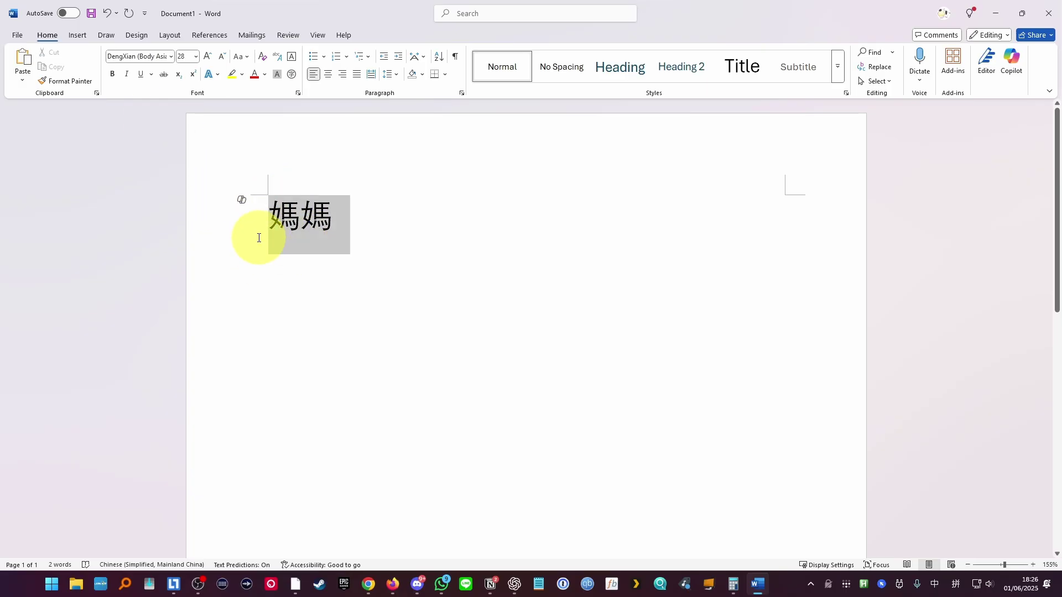
left_click(355, 234)
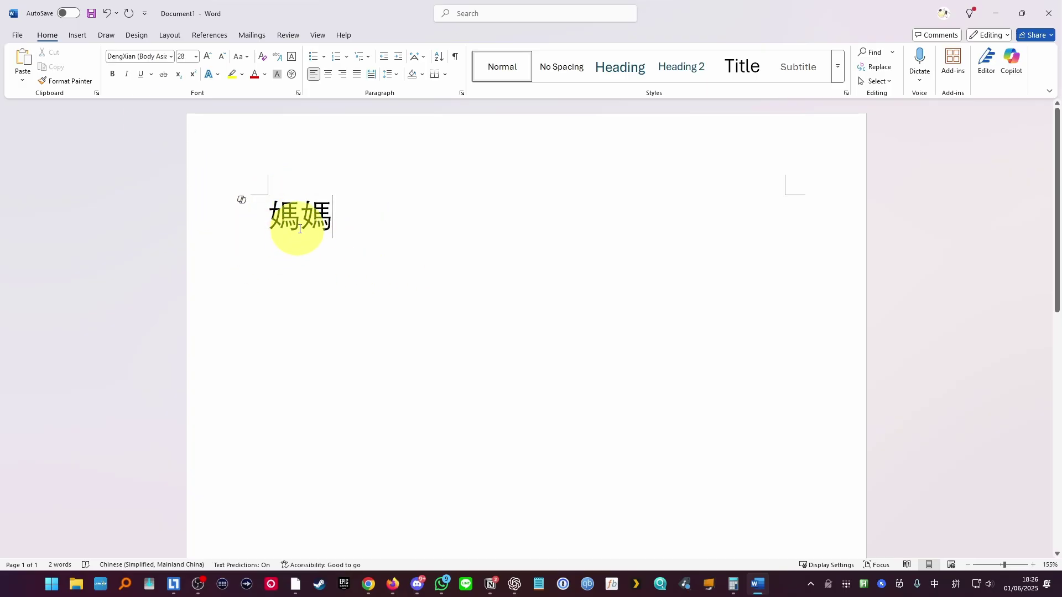
left_click_drag(265, 218, 331, 242)
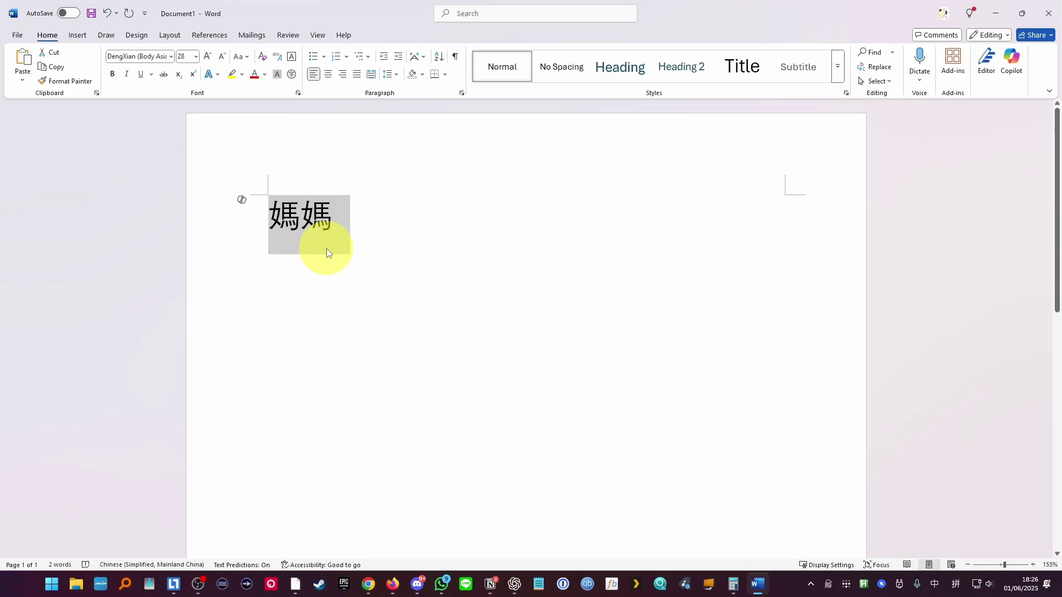
left_click(331, 232)
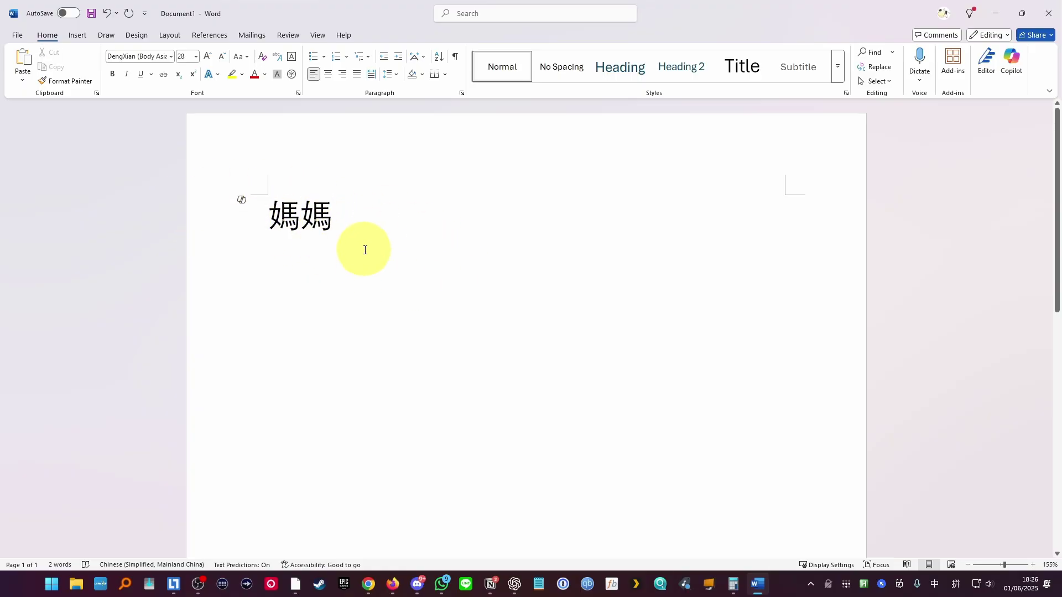
Add 學 on a new line below 媽媽, then start another empty line
key("Return")
type("xue")
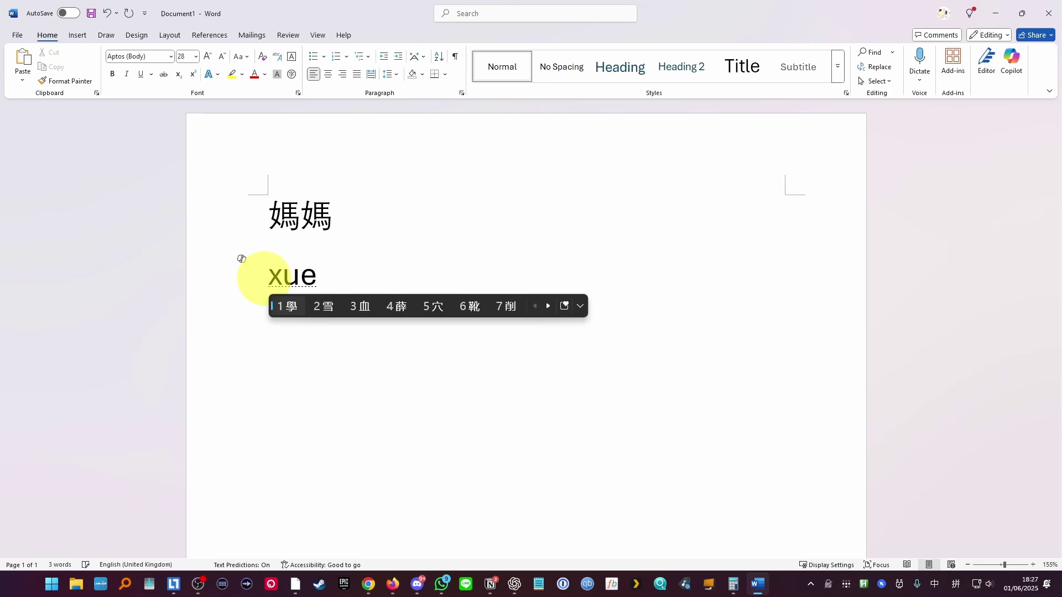
left_click(287, 314)
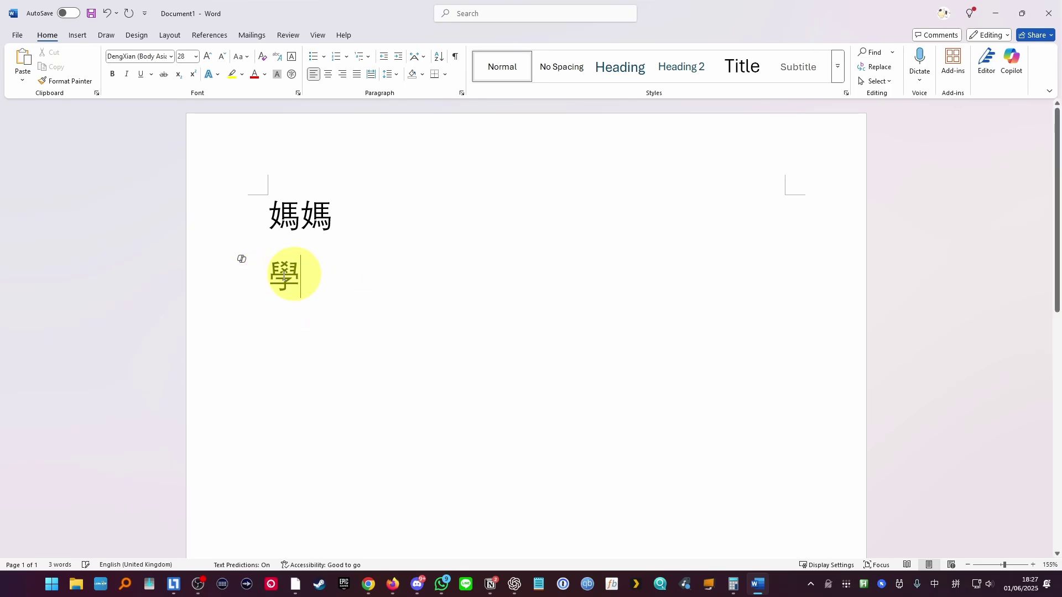
double_click(274, 278)
left_click(350, 324)
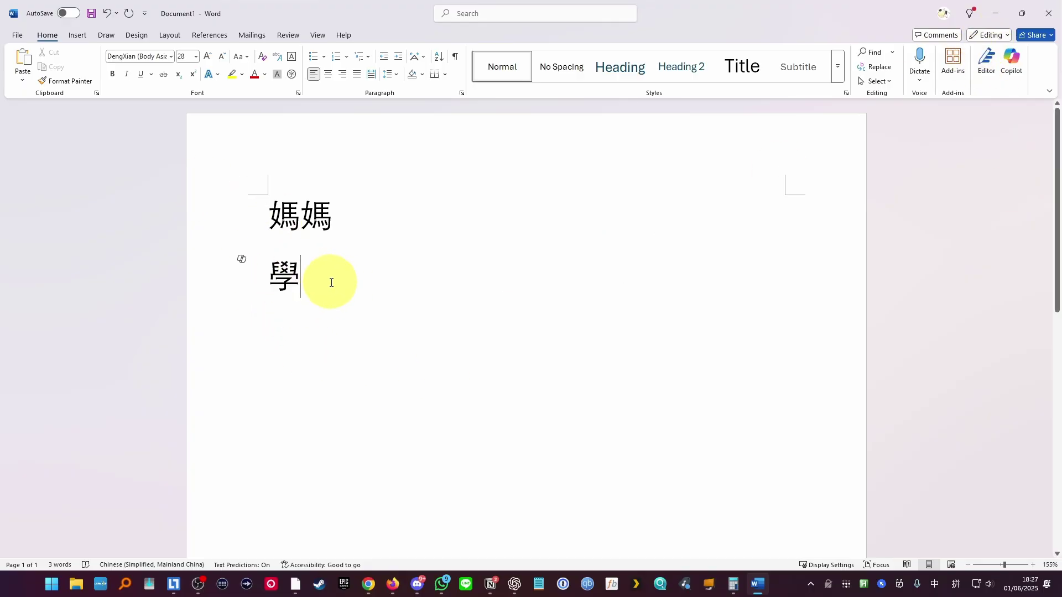
key("Return")
key("super")
key("Escape")
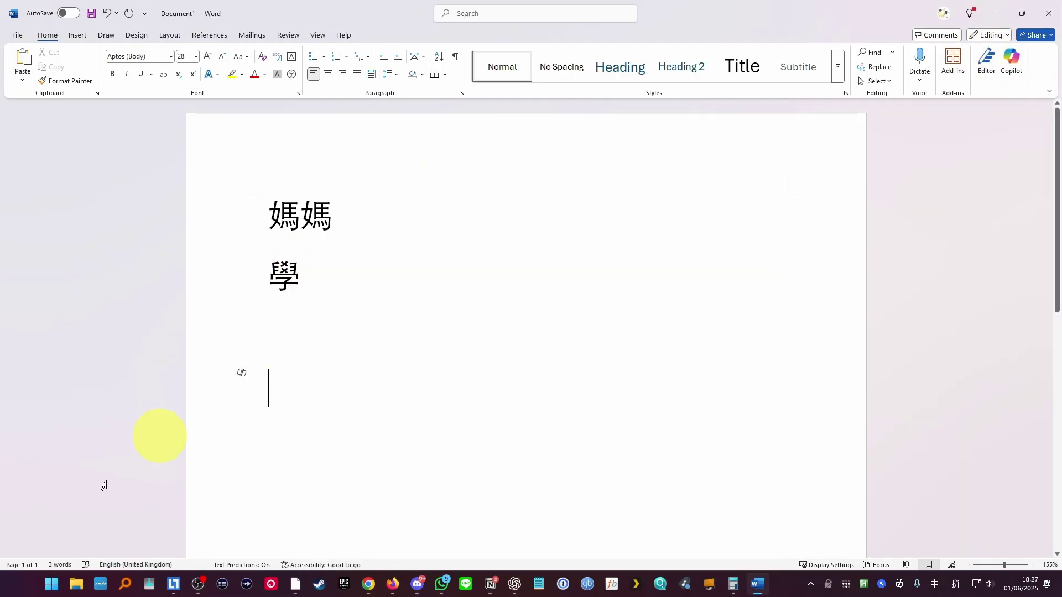
Search Start for 'language settings' and remove Chinese (Simplified, Mainland China) from preferred languages
left_click(50, 584)
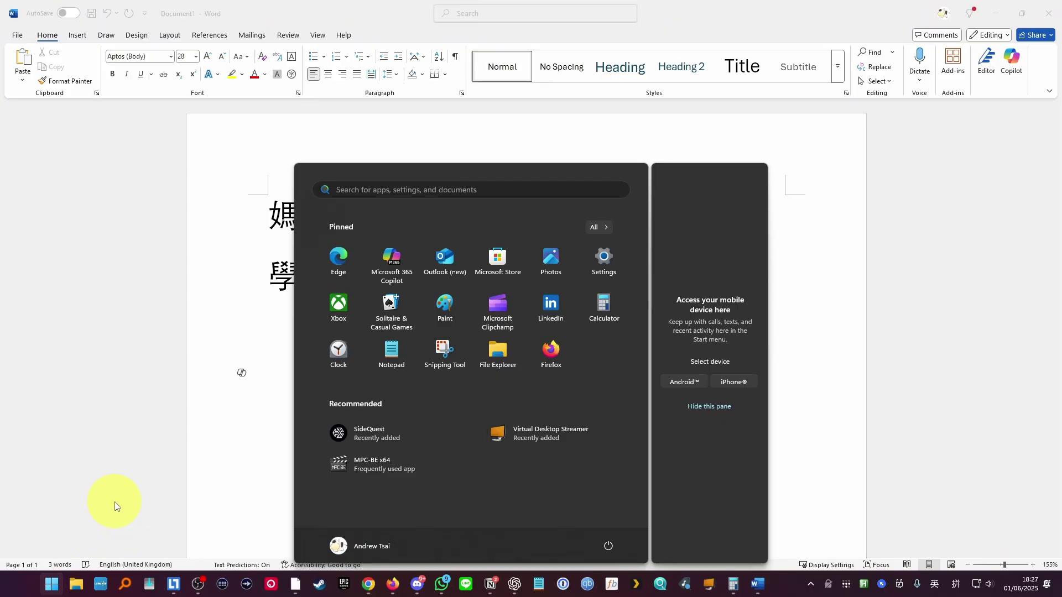
type("language")
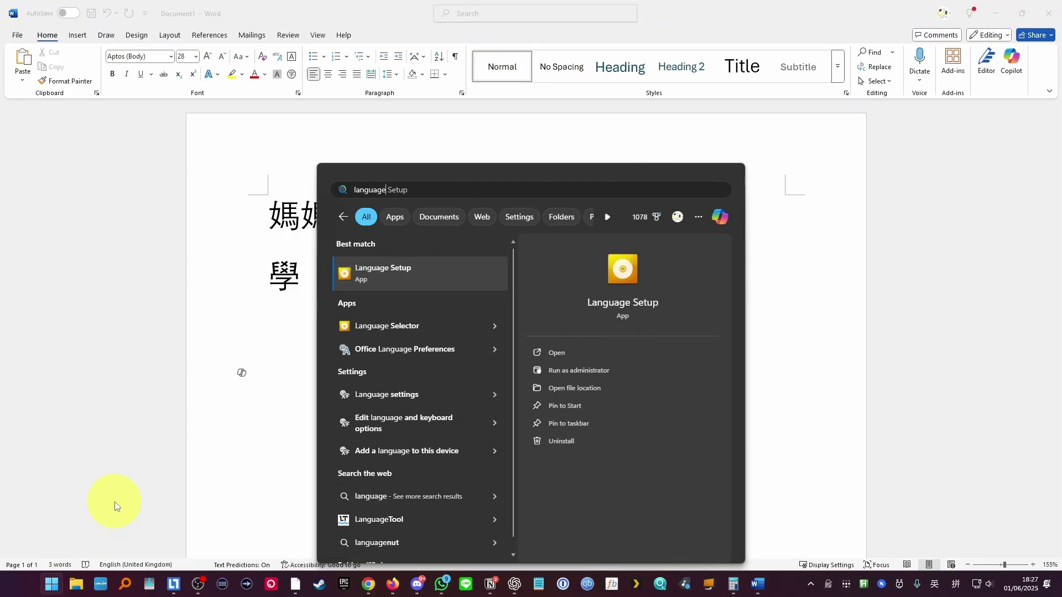
type(" settings")
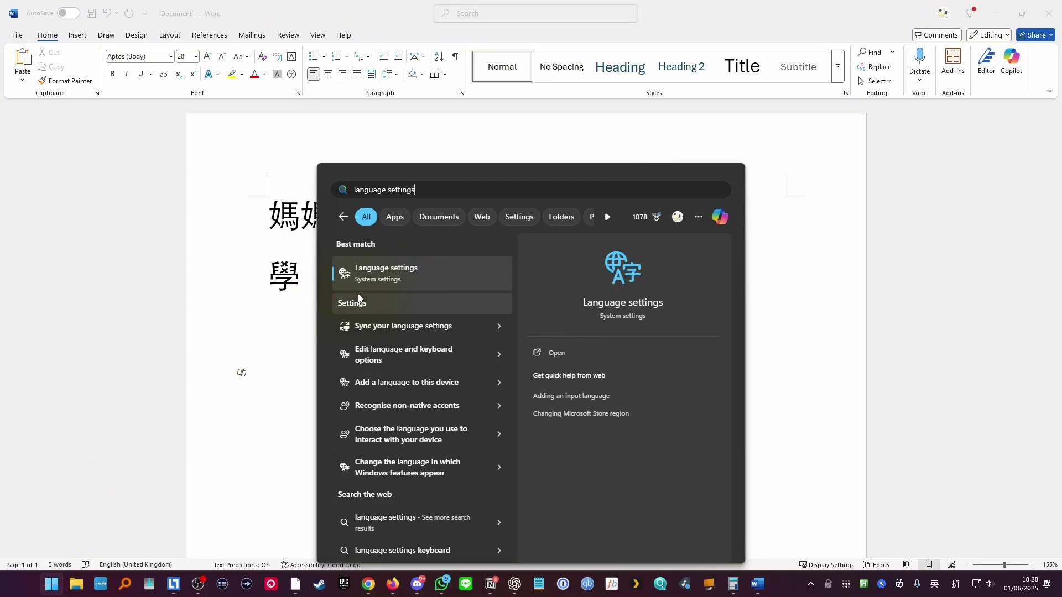
left_click(374, 277)
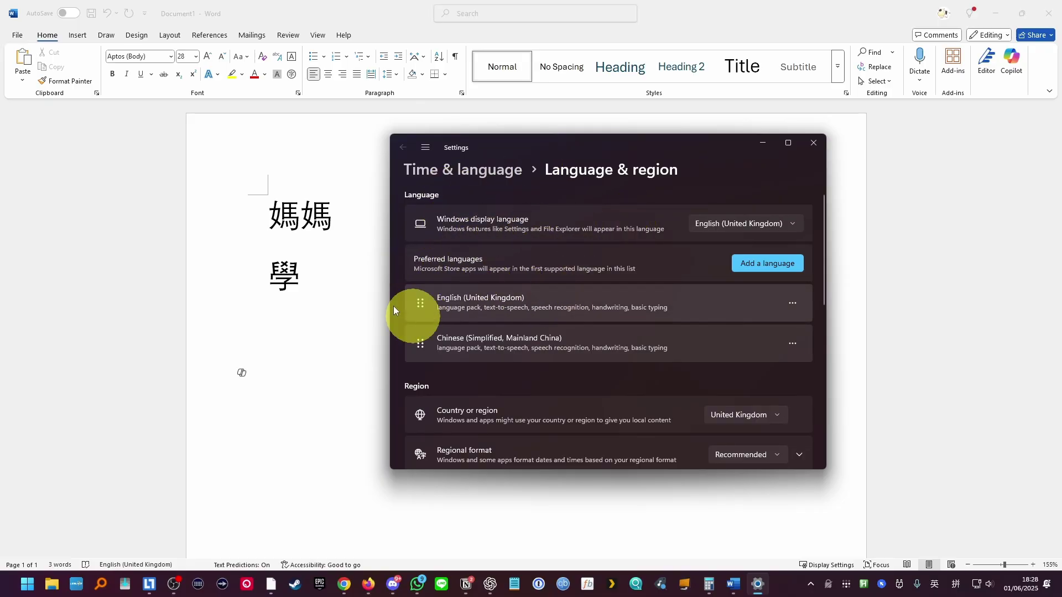
left_click(794, 344)
left_click(753, 427)
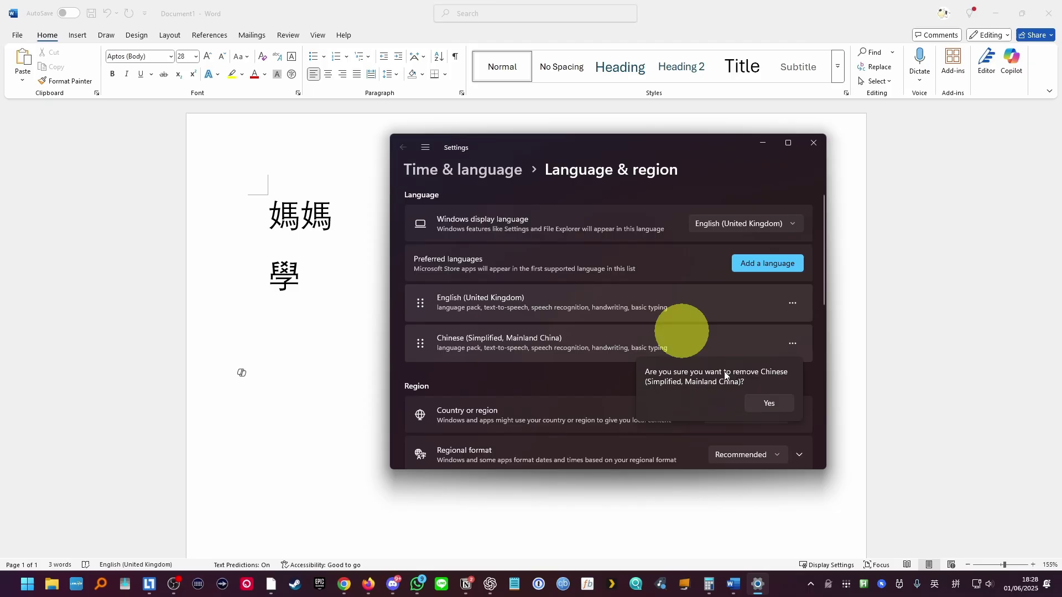
left_click(778, 409)
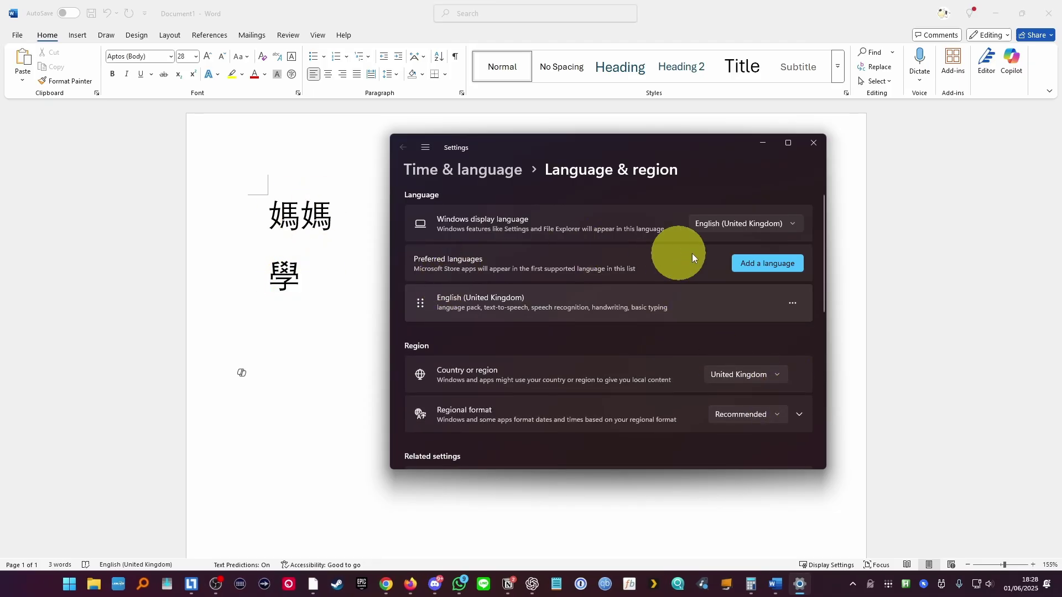
Add Chinese (Traditional, Taiwan) by searching 'chinese' in Add a language
left_click(774, 260)
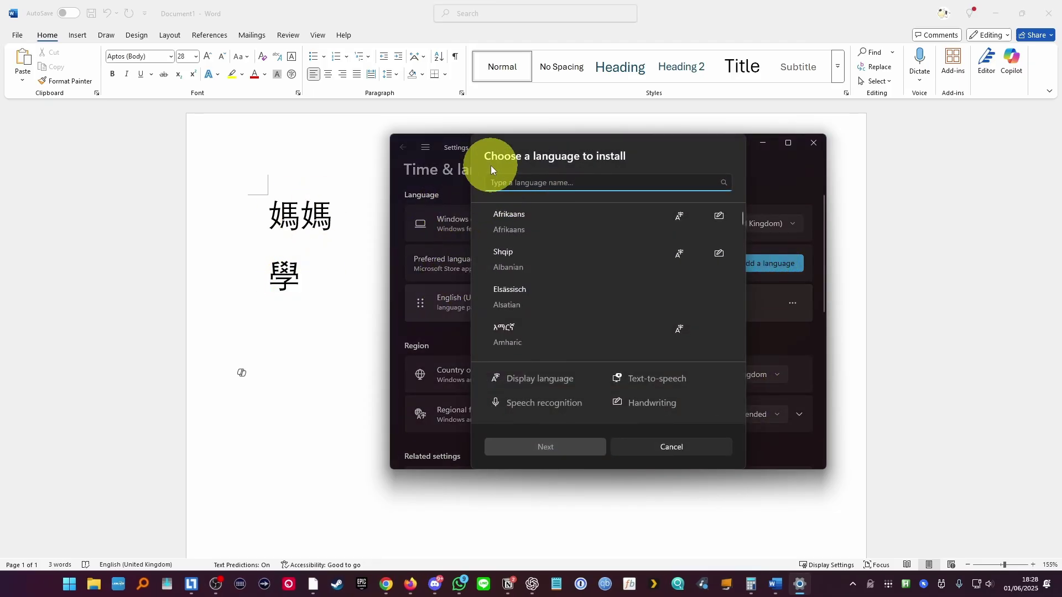
type("chinese")
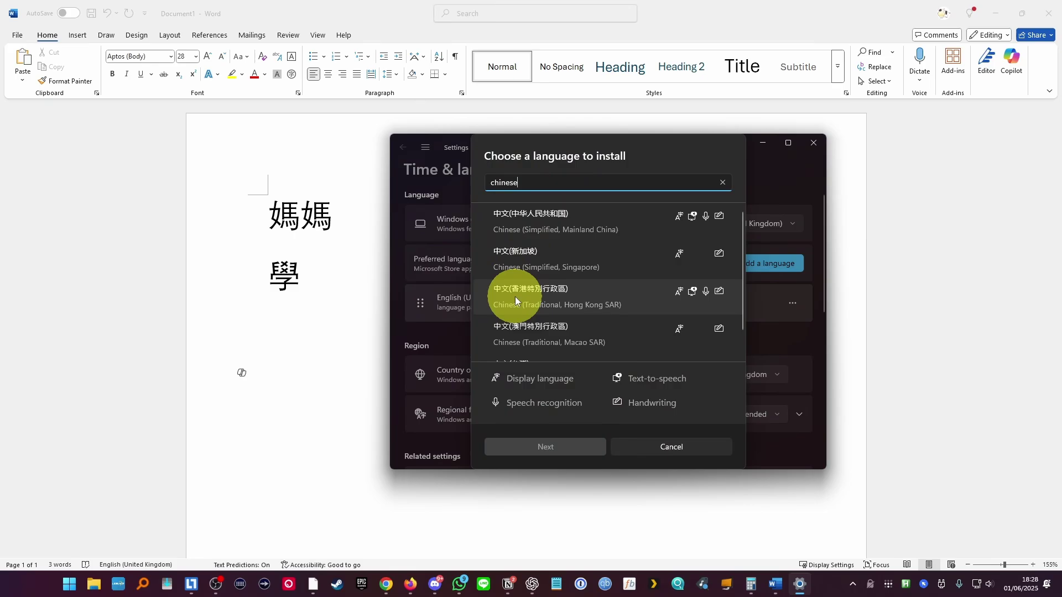
scroll(574, 254, "down", 1)
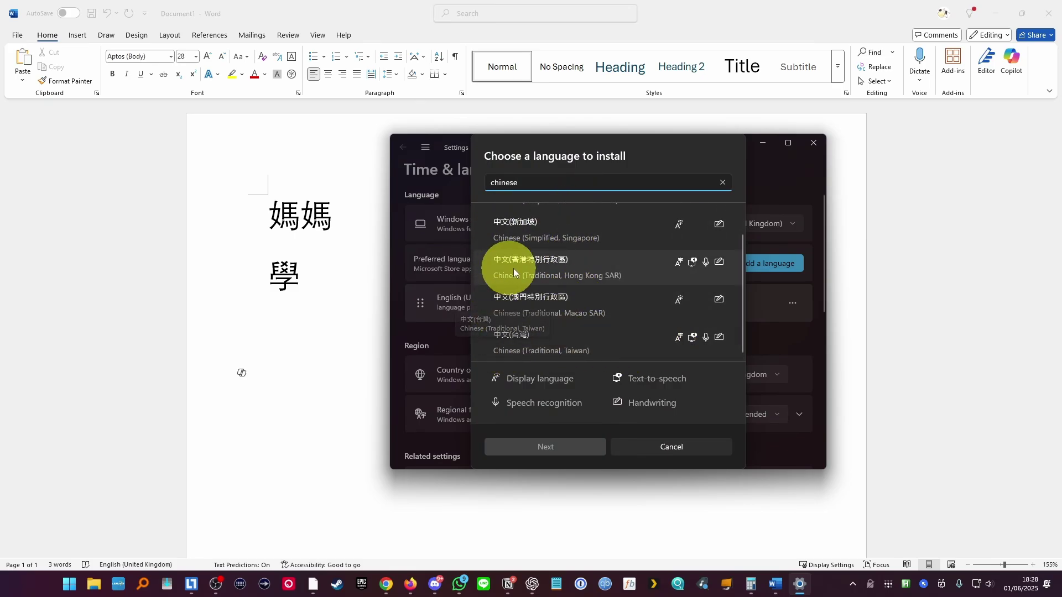
scroll(602, 278, "up", 1)
scroll(553, 310, "down", 1)
left_click(511, 348)
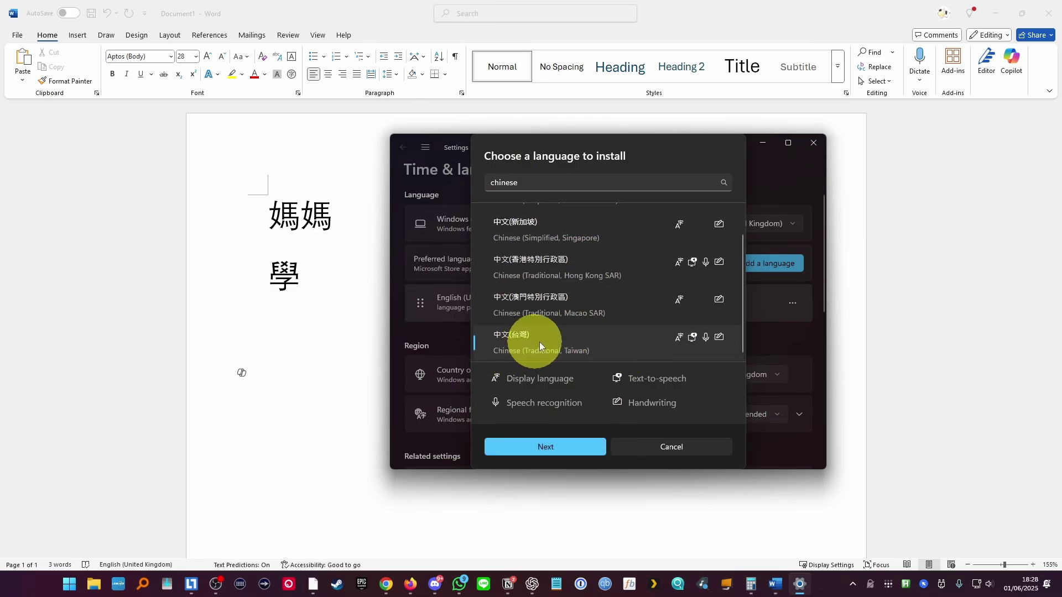
left_click(559, 451)
Search 'chinese' again and continue with Chinese (Simplified, Mainland China) to its feature options
left_click(778, 291)
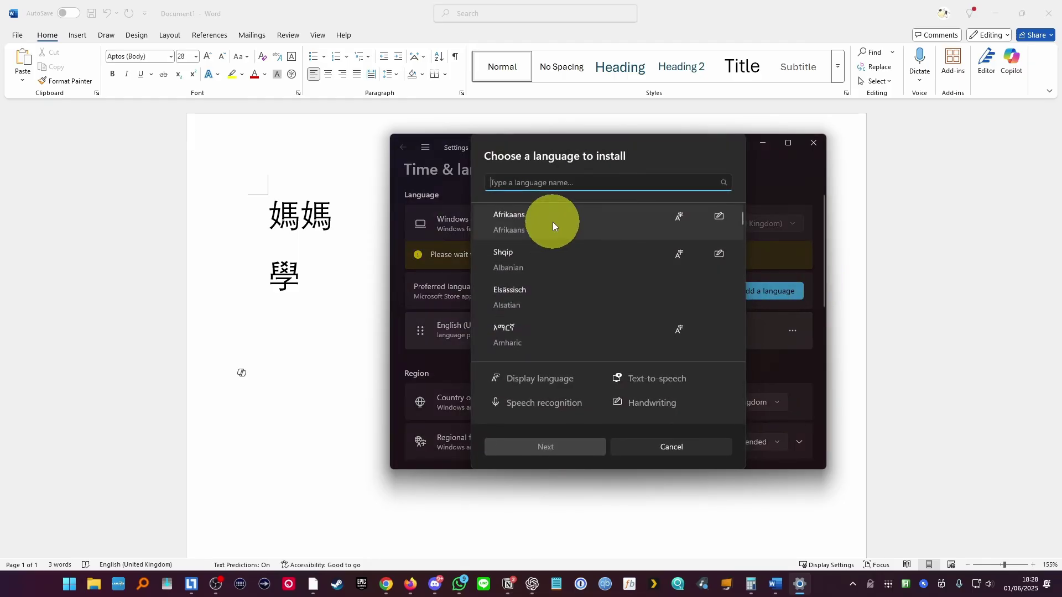
type("chinese")
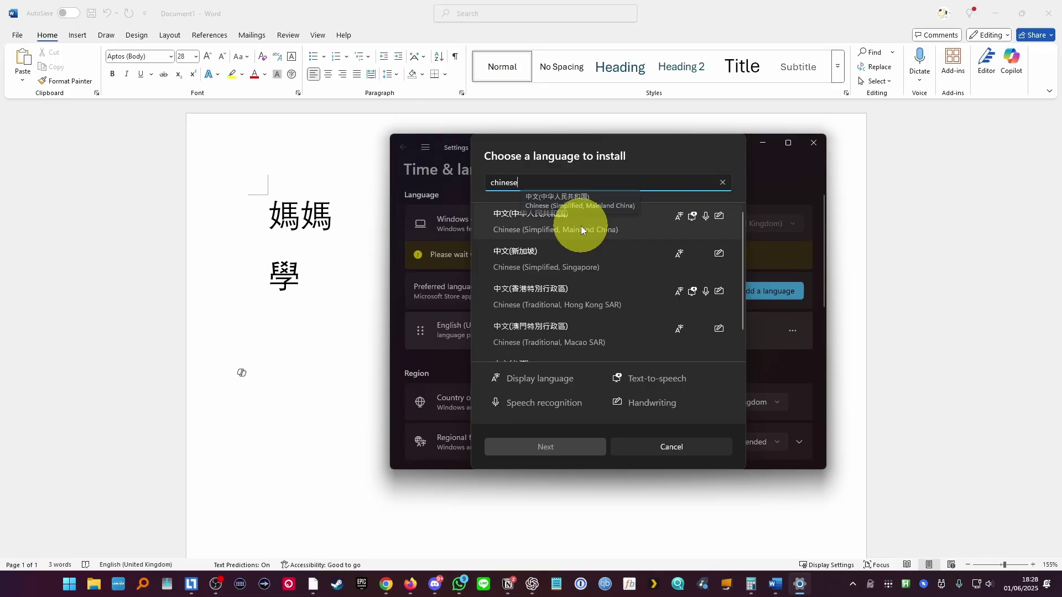
left_click(580, 226)
left_click(519, 452)
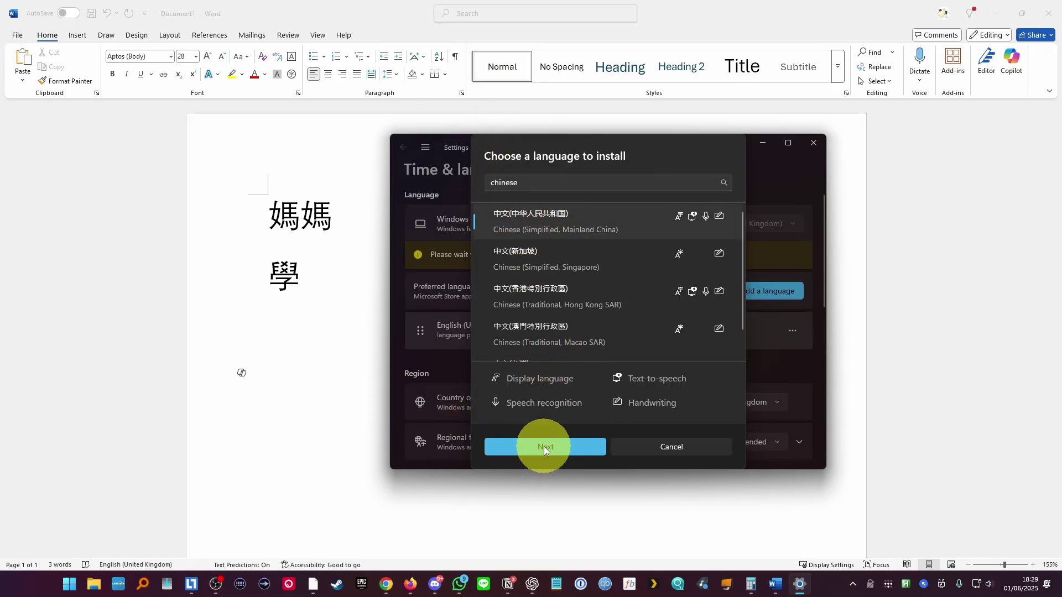
left_click(543, 446)
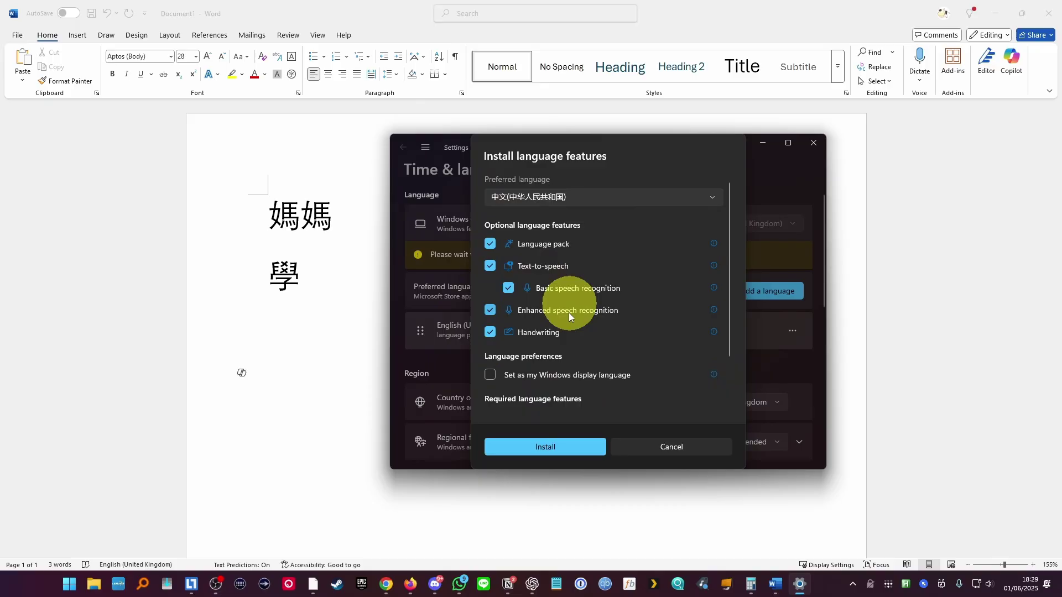
Untick text-to-speech and install Chinese (Simplified, Mainland China) with just its language pack
left_click(490, 268)
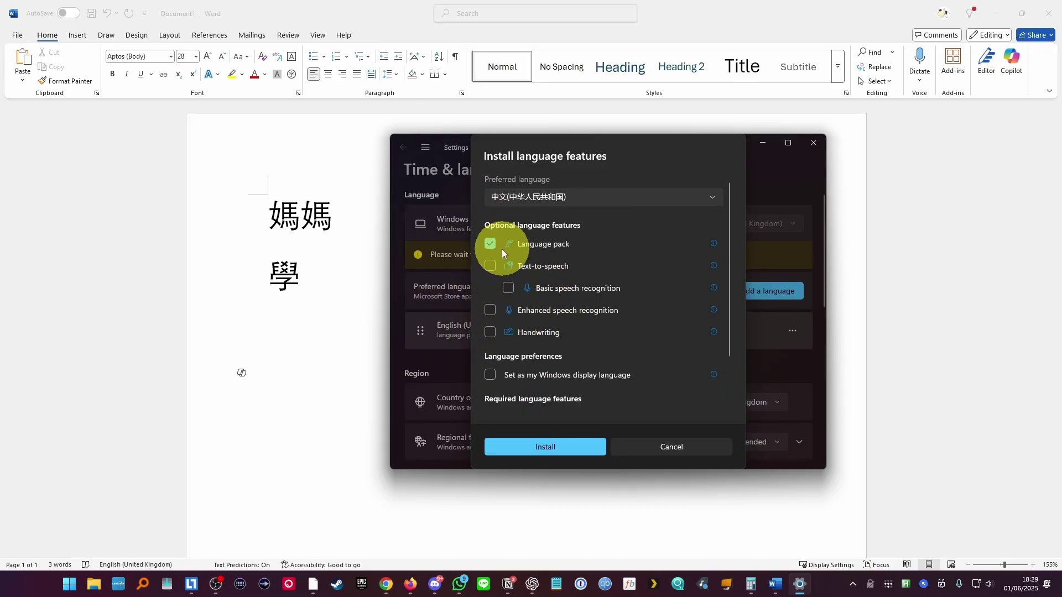
left_click(605, 188)
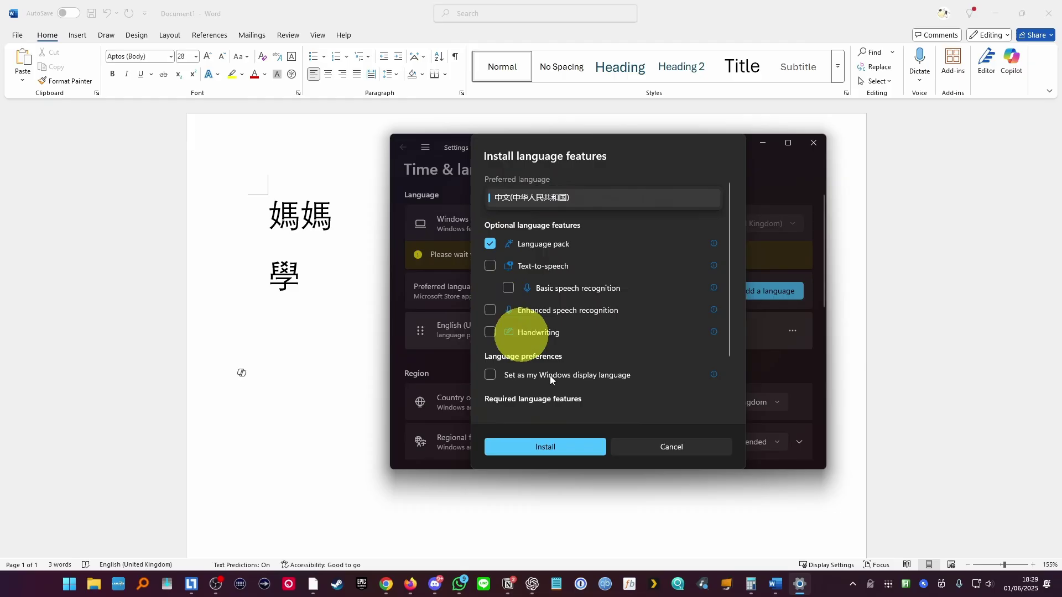
left_click(587, 455)
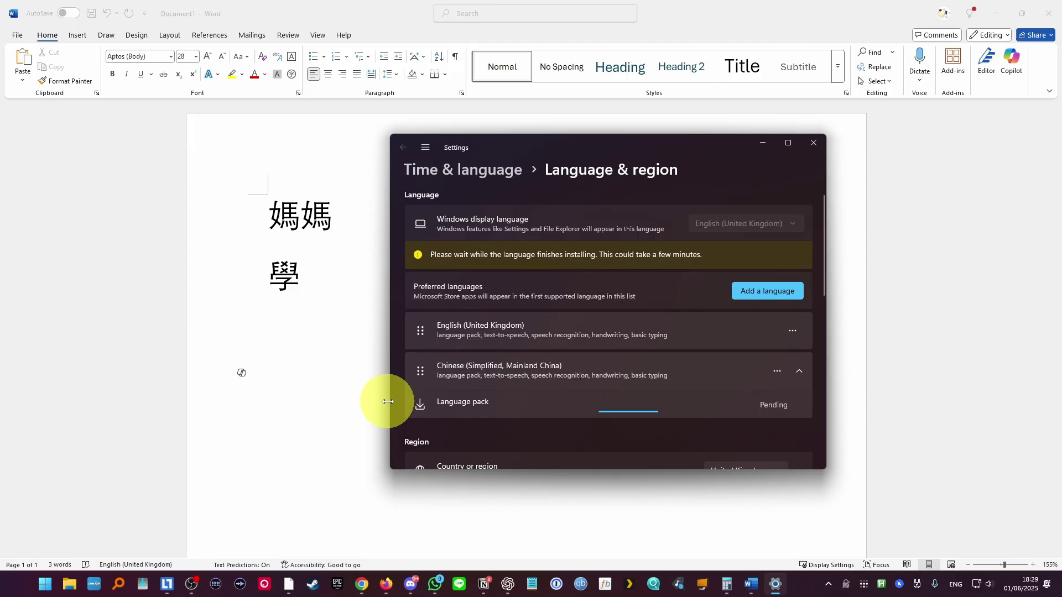
Return to Word and switch the keyboard layout to Chinese (Simplified) Microsoft Pinyin
left_click(762, 142)
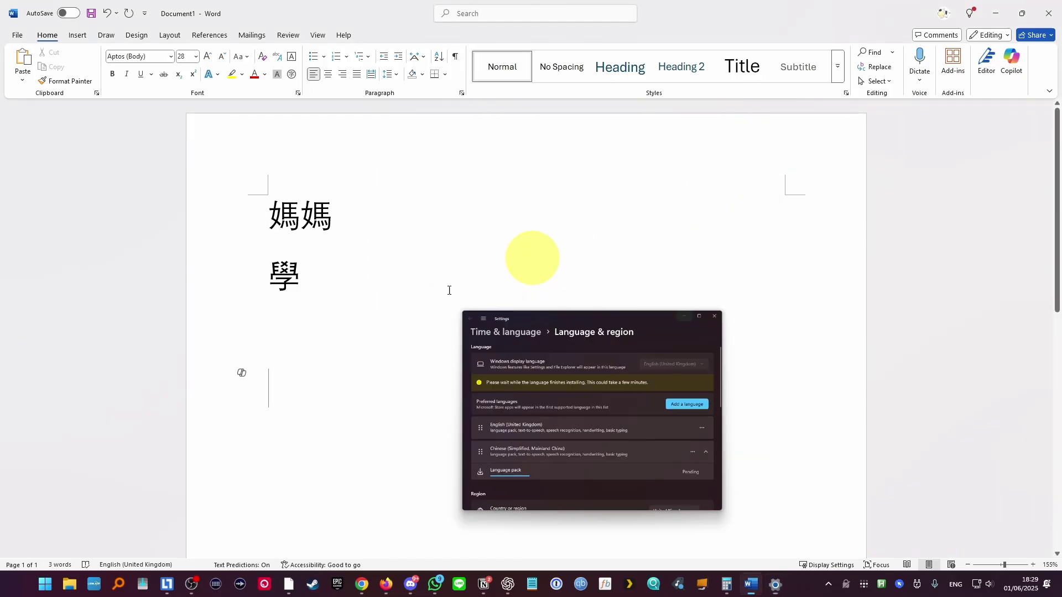
left_click(954, 587)
left_click(961, 588)
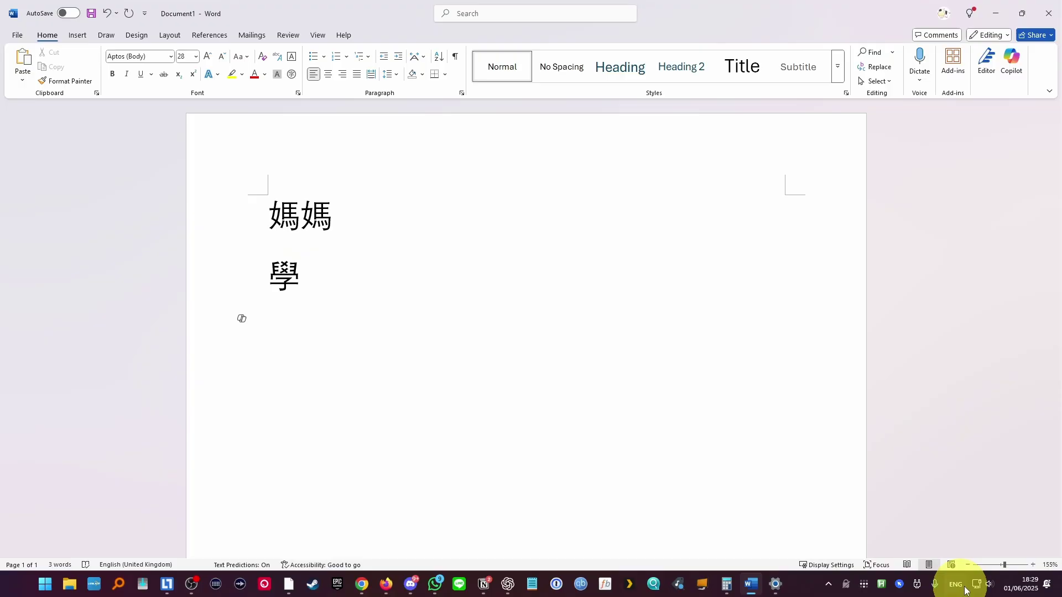
left_click(957, 588)
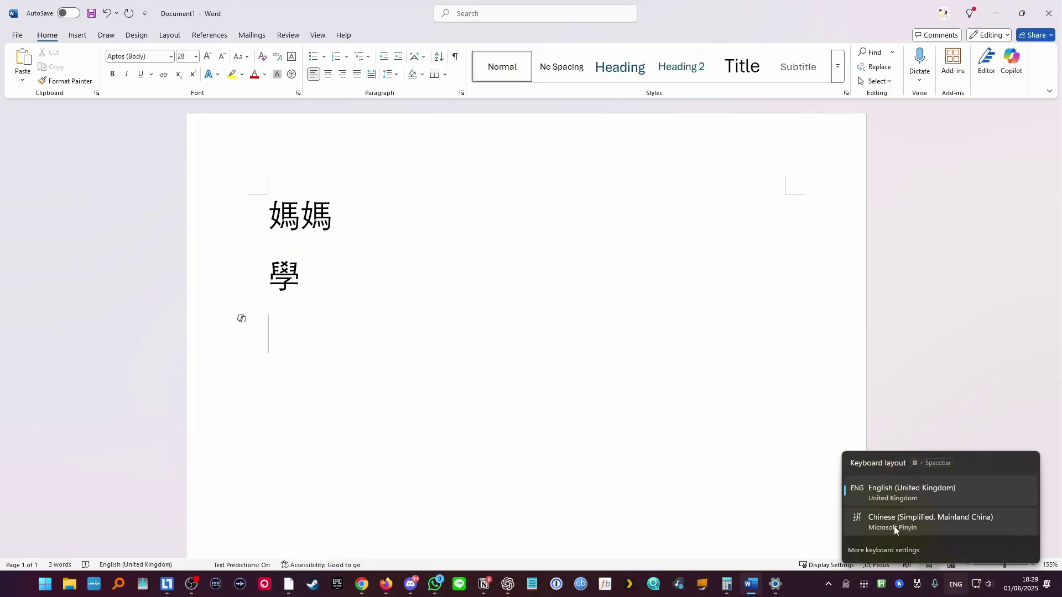
left_click(877, 529)
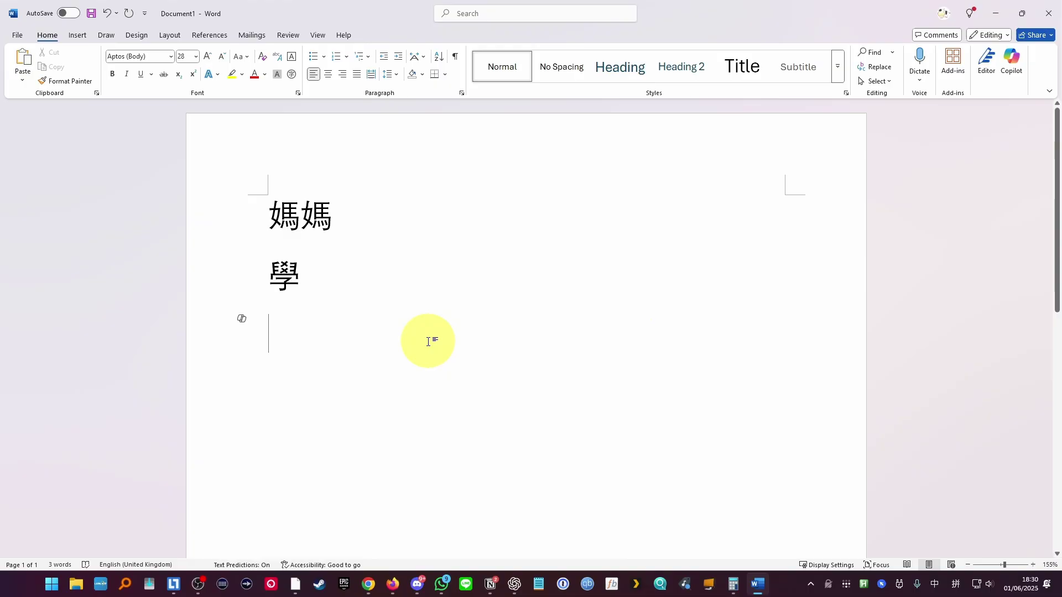
Type xue and commit simplified 学 on the third line
type("xue")
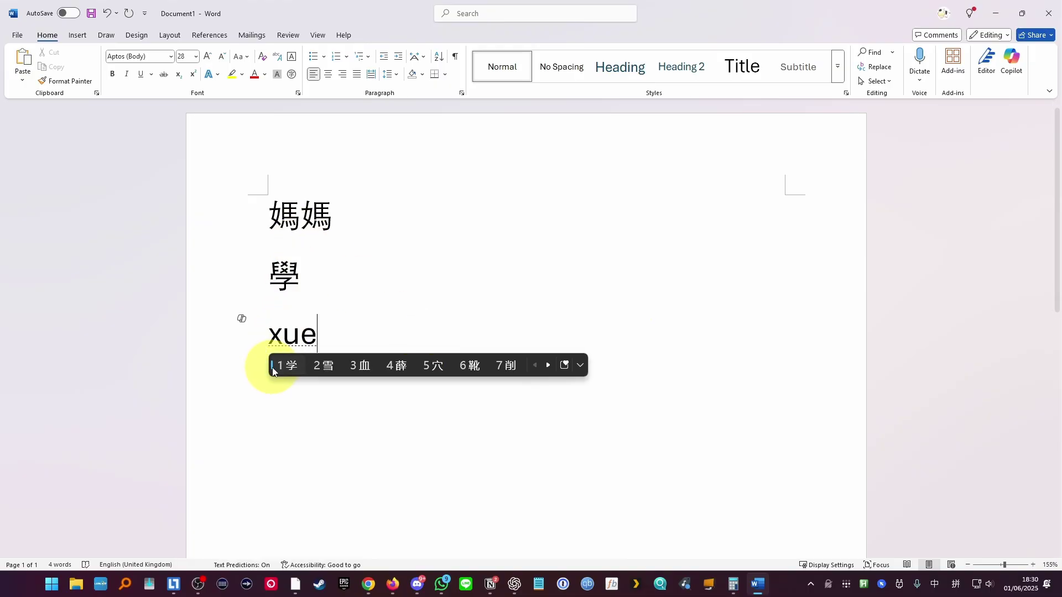
left_click(281, 365)
left_click_drag(254, 304, 284, 297)
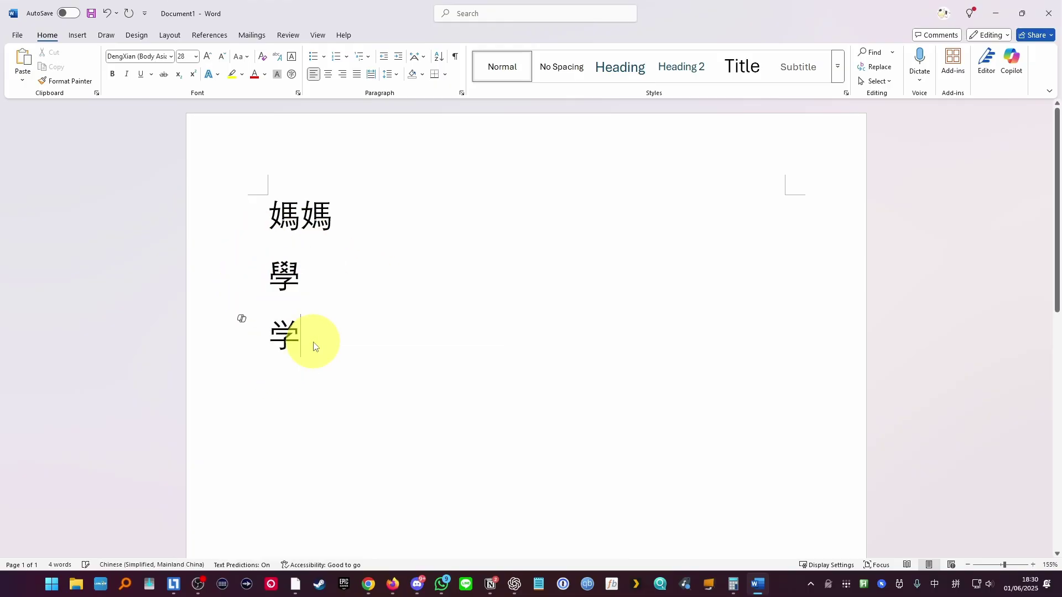
left_click_drag(313, 345, 264, 341)
left_click(354, 333)
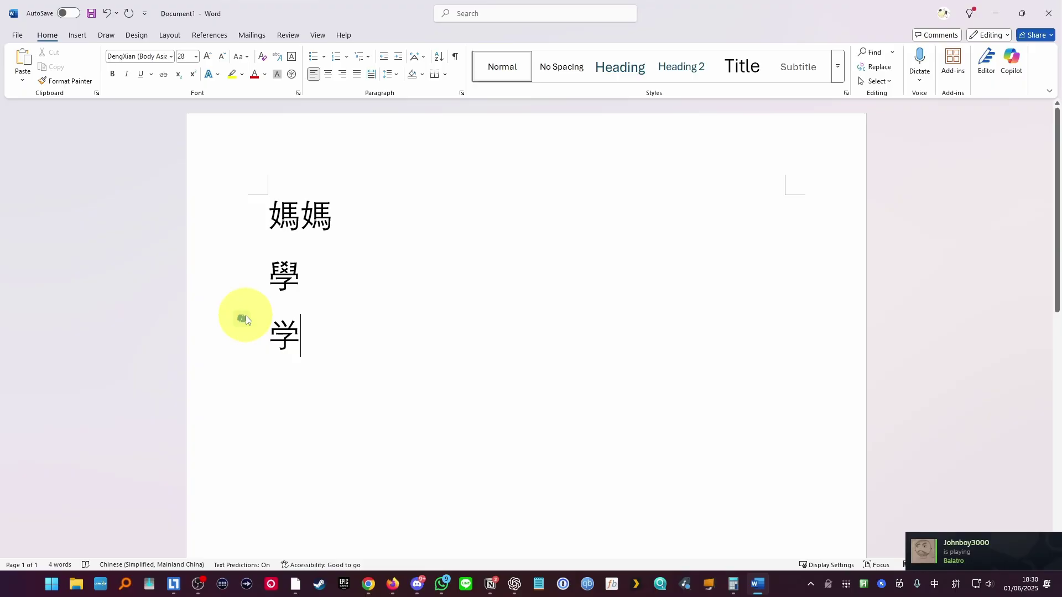
Bring Word back to the front and start a new empty line below 学
key("XF86Calculator")
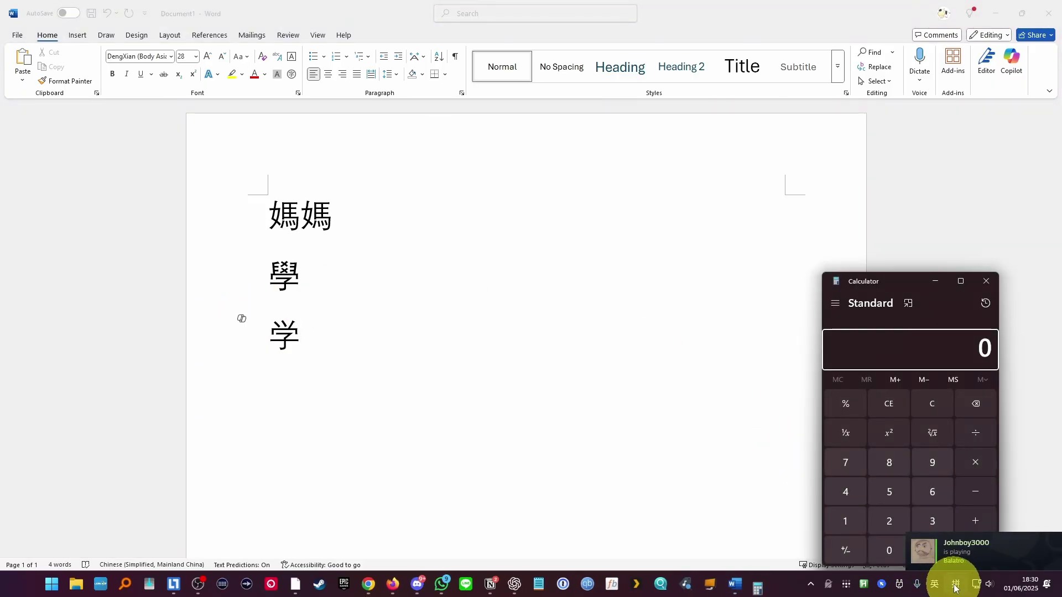
left_click(786, 530)
key("shift")
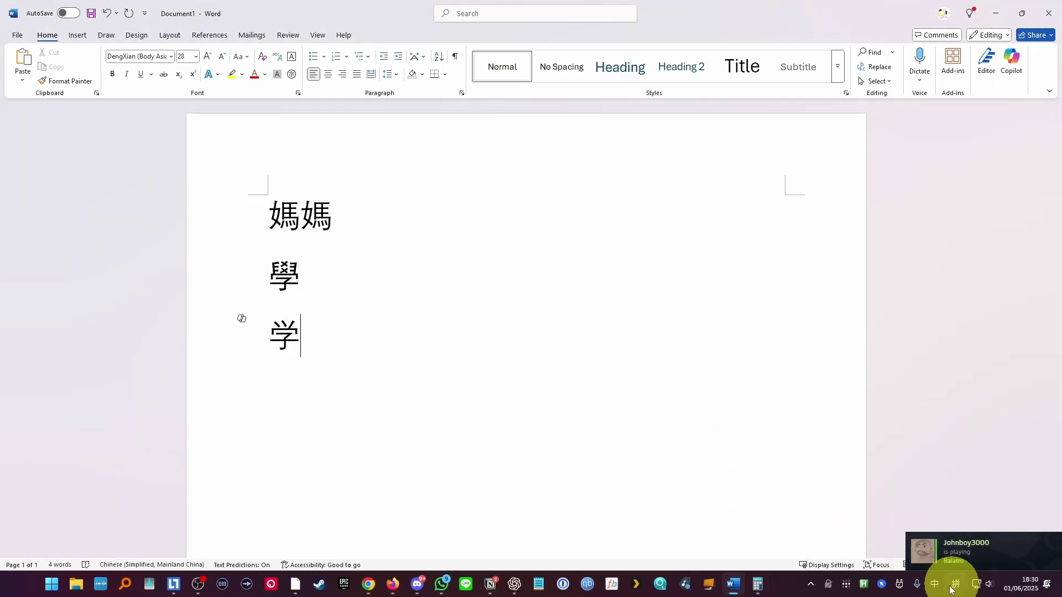
left_click(957, 585)
left_click(938, 587)
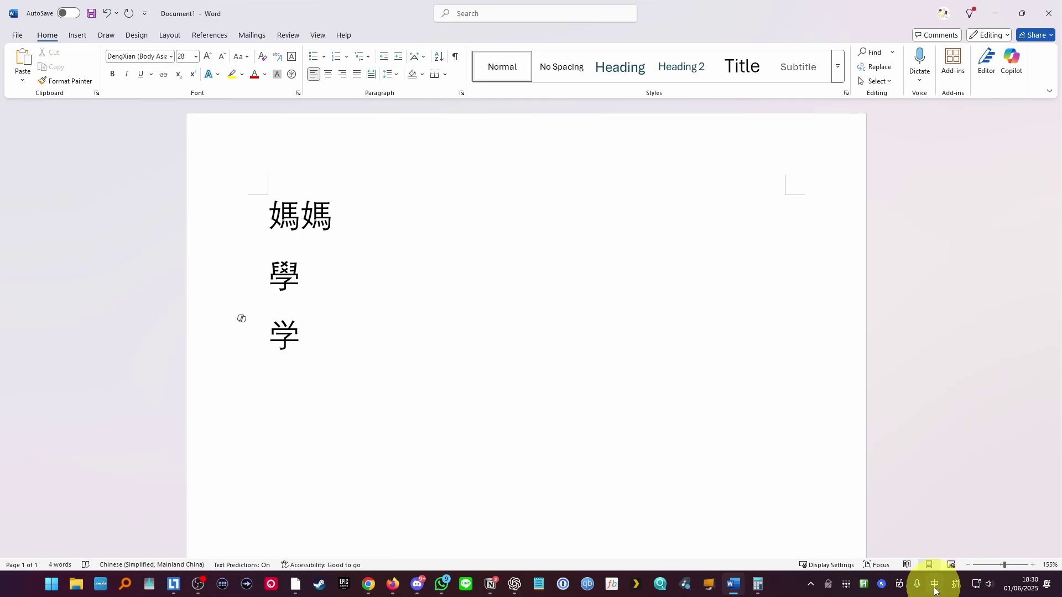
left_click(934, 589)
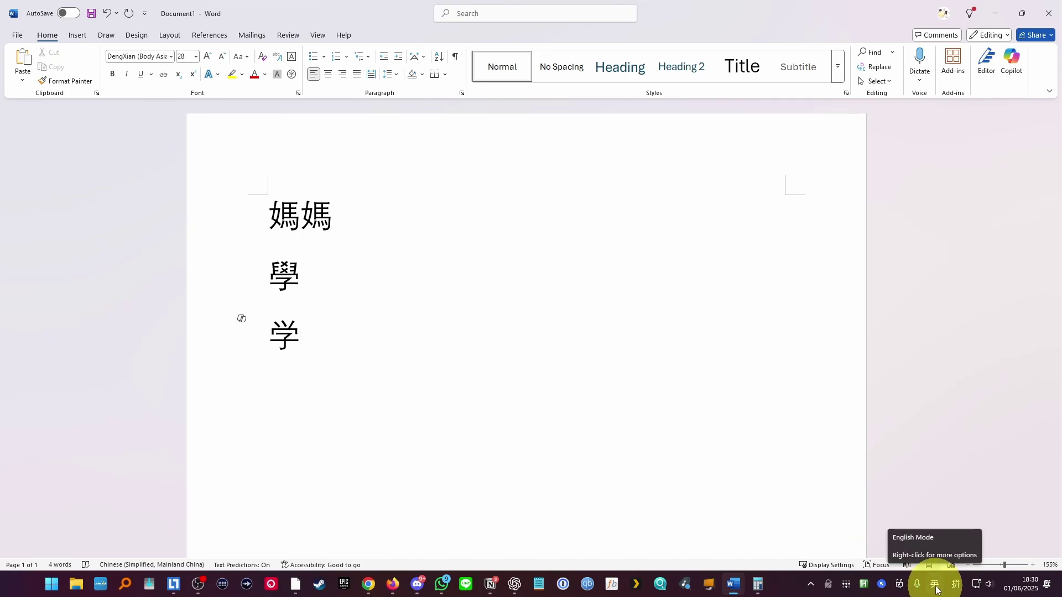
left_click(934, 587)
key("Return")
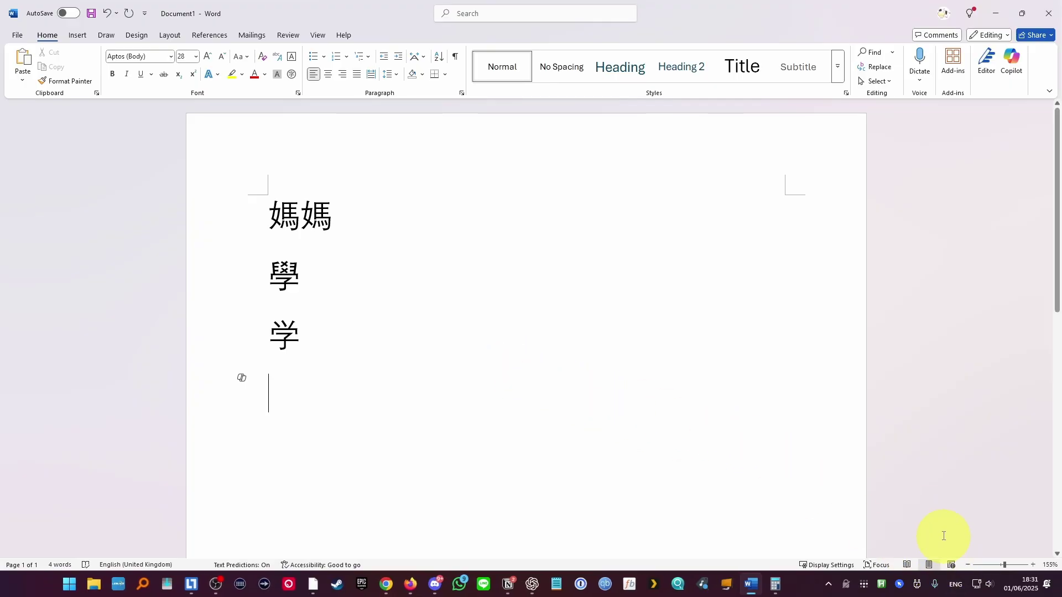
Switch input to Chinese Pinyin in English mode and show the keyboard layout list
key("alt+shift")
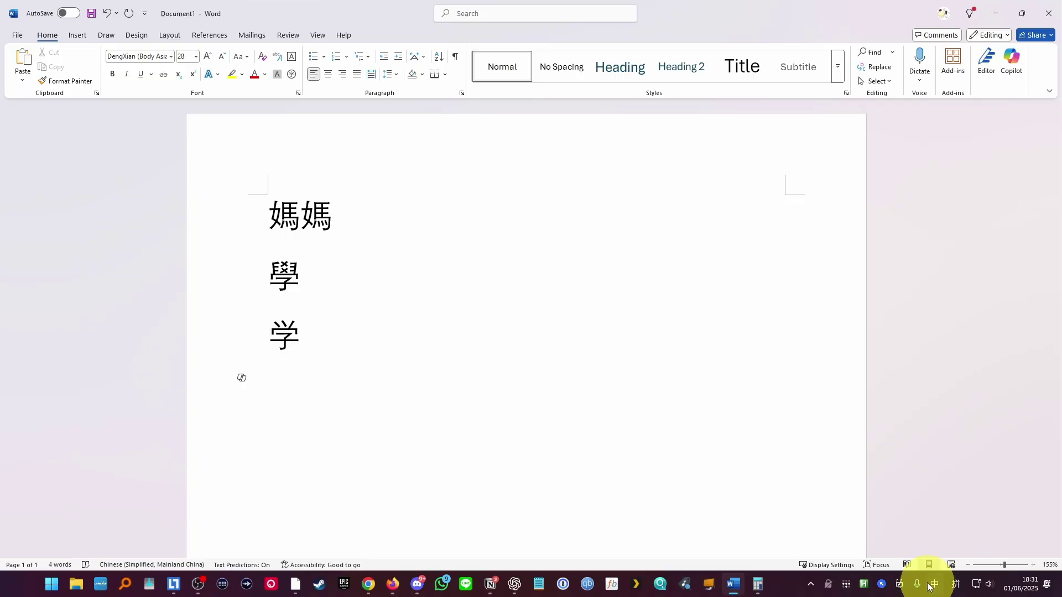
left_click(934, 585)
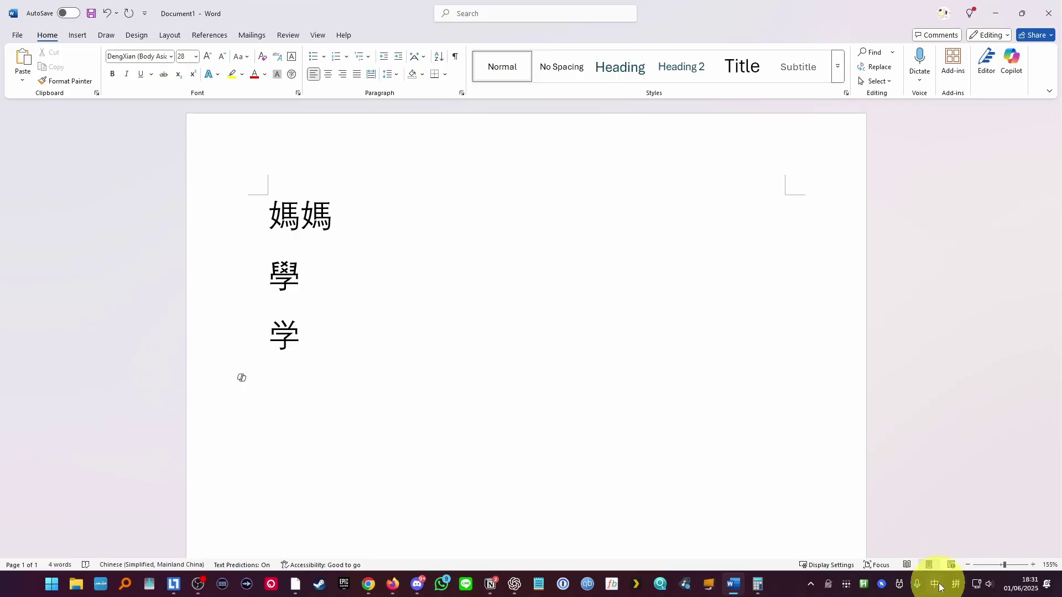
left_click(956, 586)
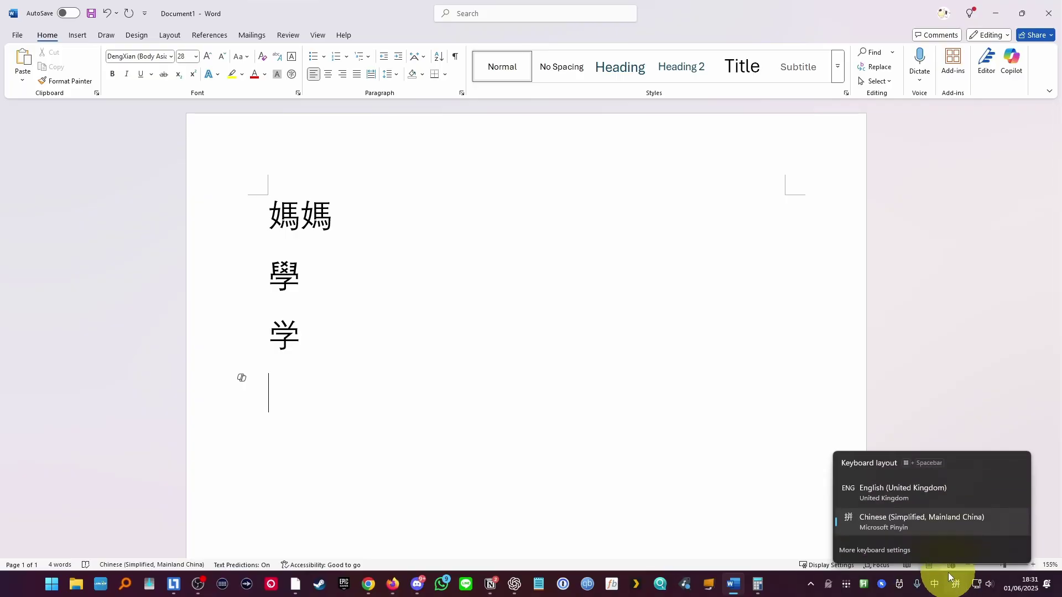
Open keyboard settings and the Chinese (Simplified) language options page
left_click(875, 551)
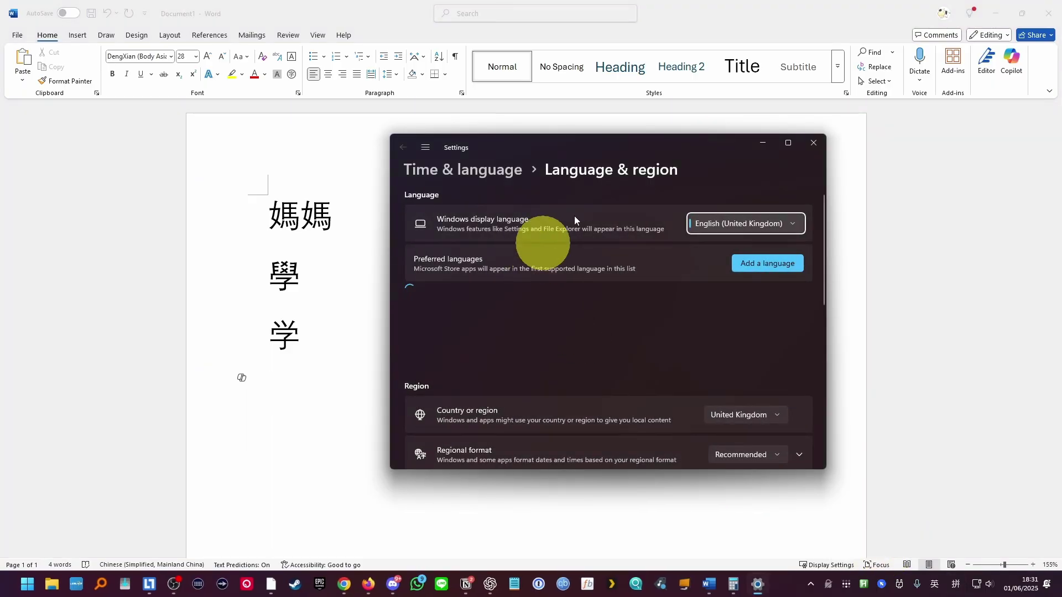
scroll(658, 355, "down", 2)
left_click(790, 301)
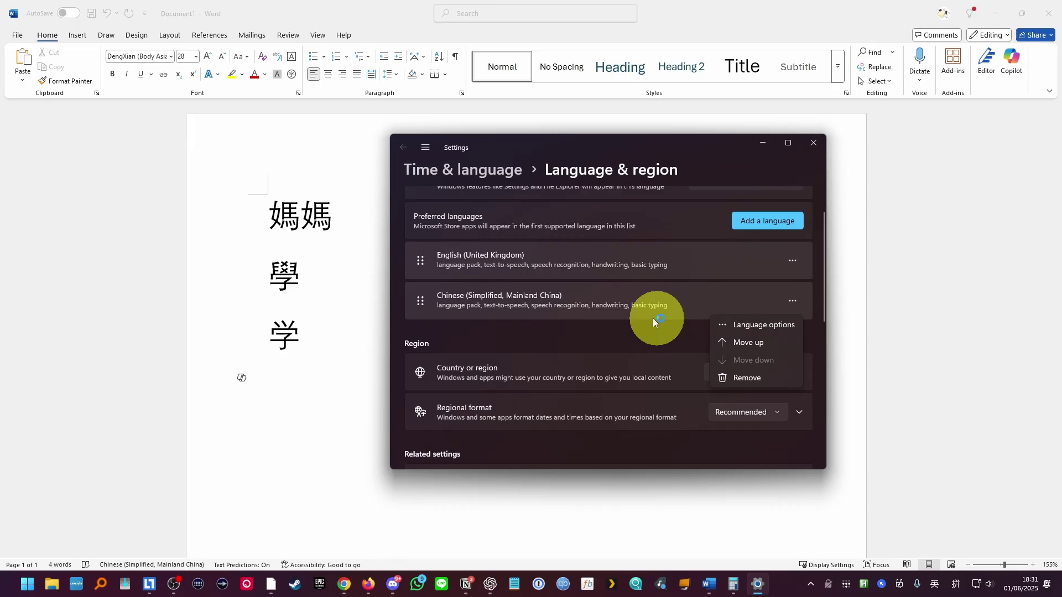
left_click(792, 301)
left_click(792, 301)
left_click(770, 324)
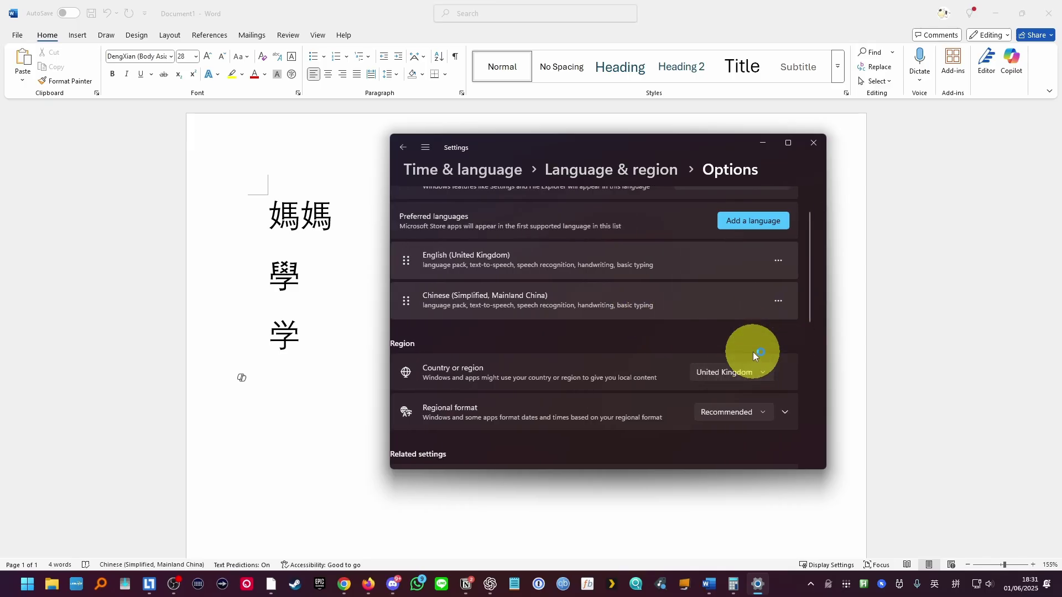
Set Microsoft Pinyin's General character set to Traditional Chinese
scroll(631, 285, "down", 5)
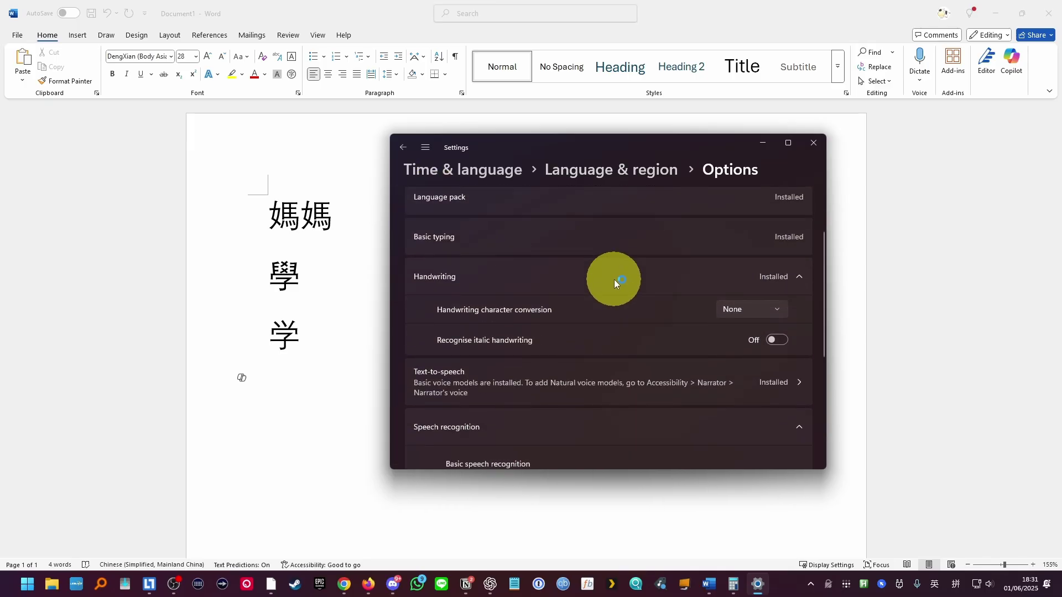
scroll(609, 292, "down", 1)
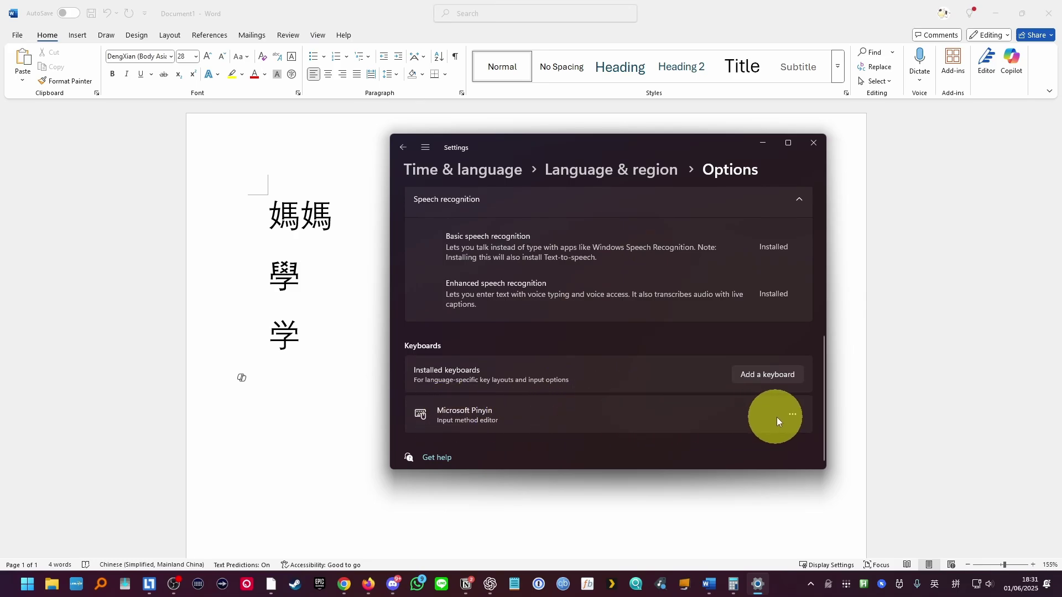
left_click(792, 415)
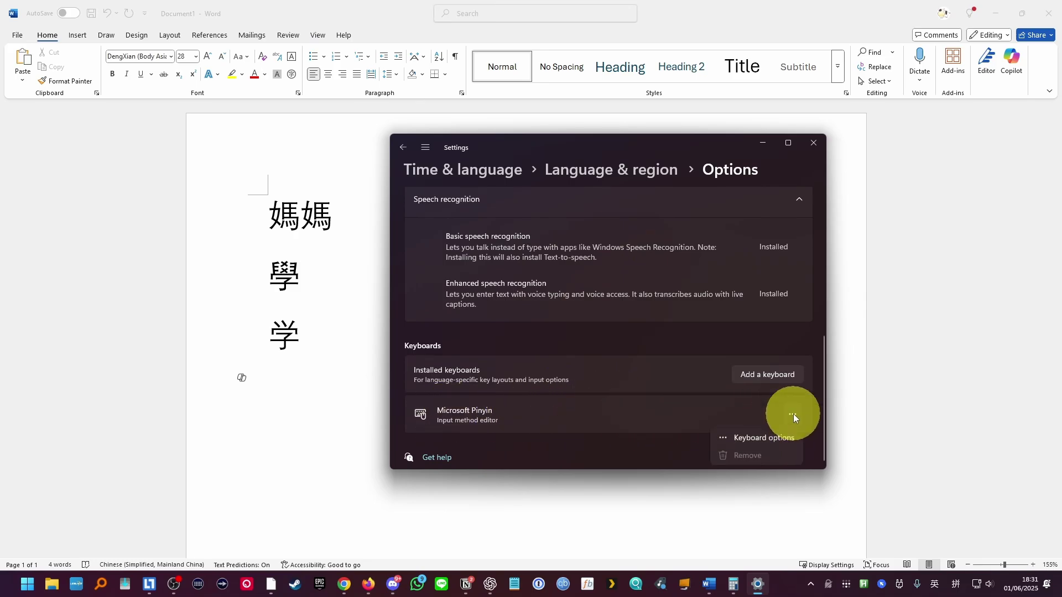
left_click(764, 439)
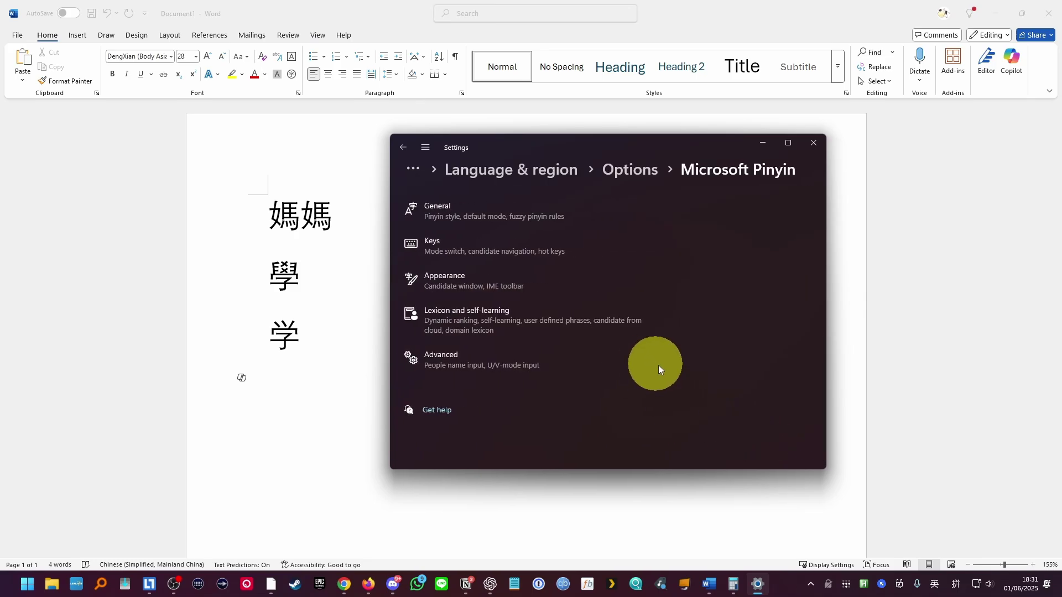
left_click(425, 211)
left_click_drag(825, 209, 833, 309)
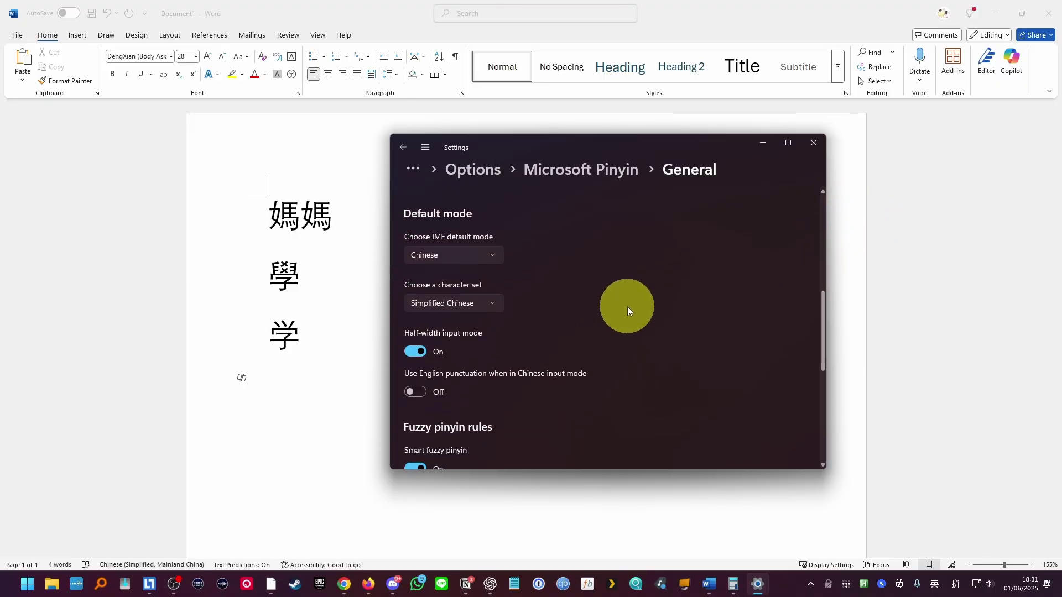
left_click(430, 305)
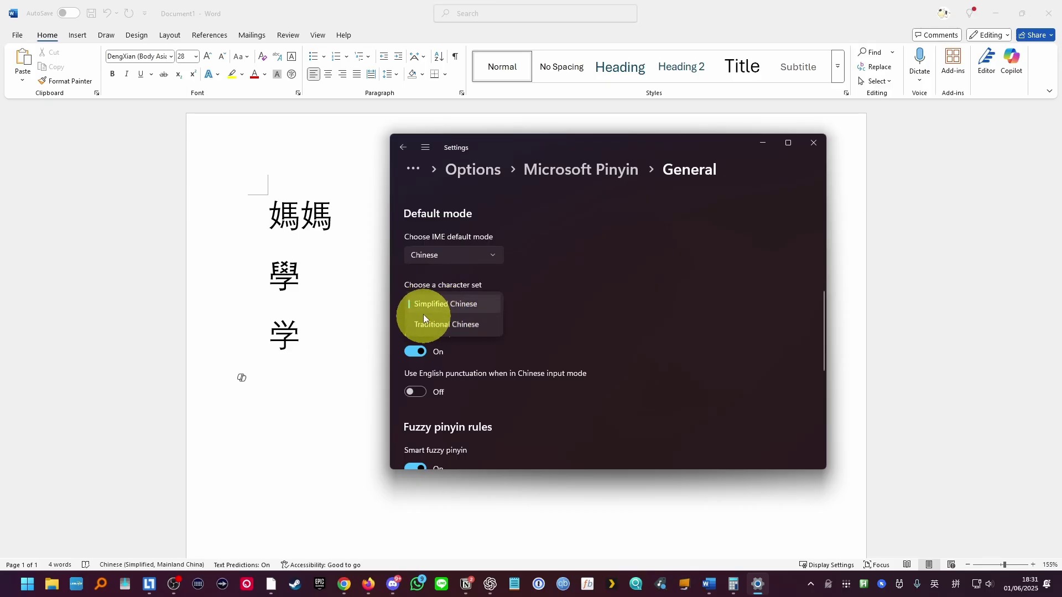
left_click(439, 324)
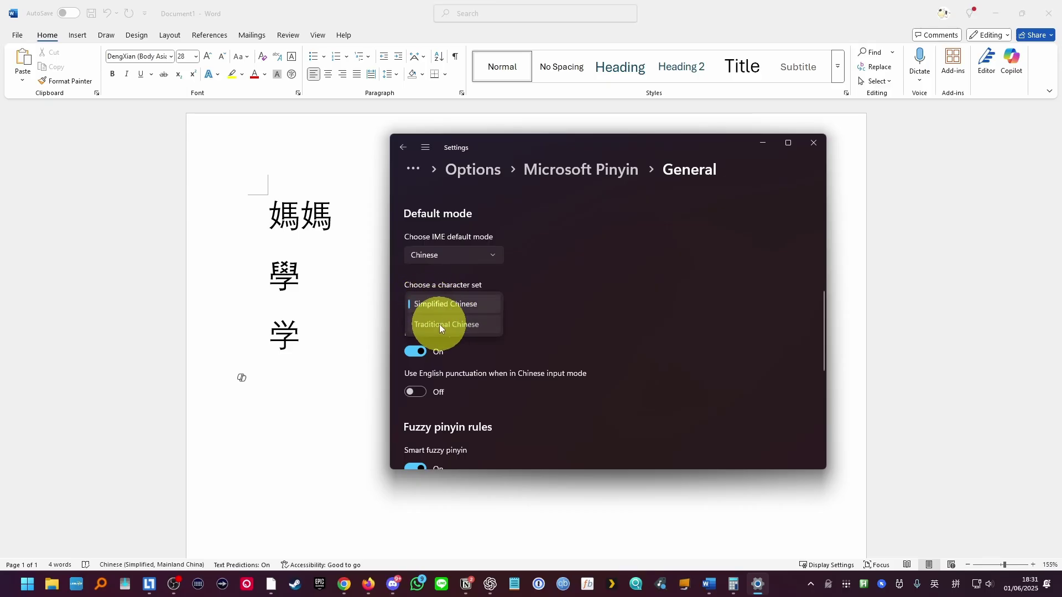
left_click_drag(825, 363, 423, 227)
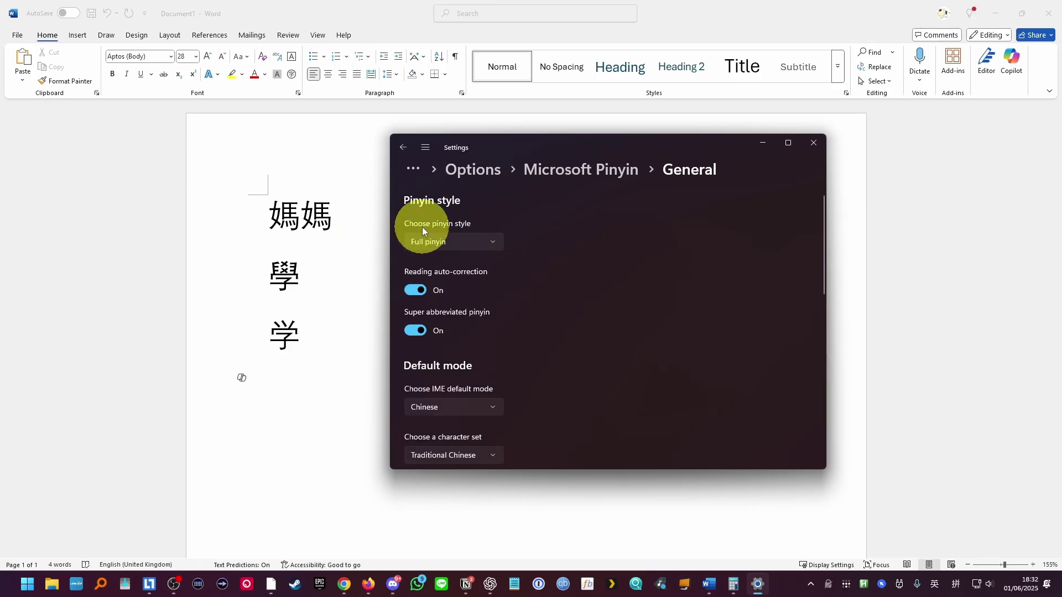
Back in Word, type xue and commit traditional 學 on the fourth line
left_click(813, 143)
type("x")
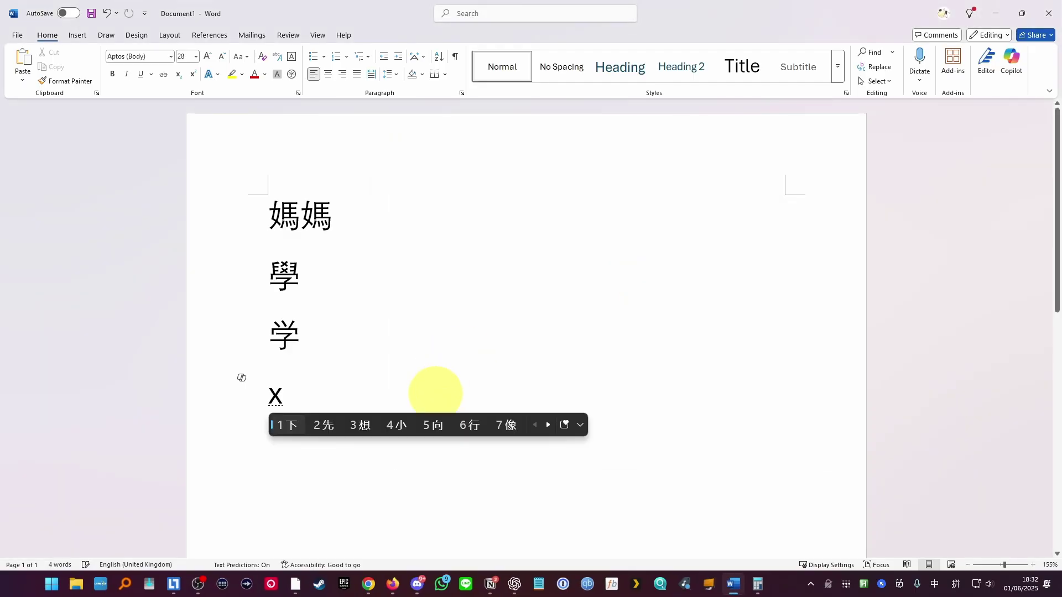
type("ue")
left_click(286, 425)
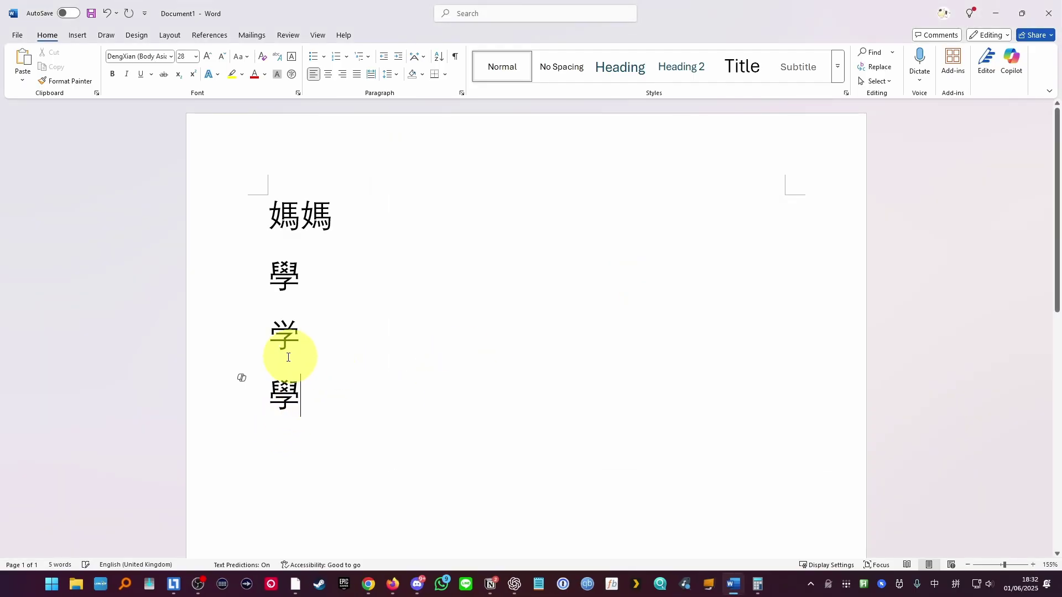
left_click_drag(268, 332, 339, 391)
left_click(339, 391)
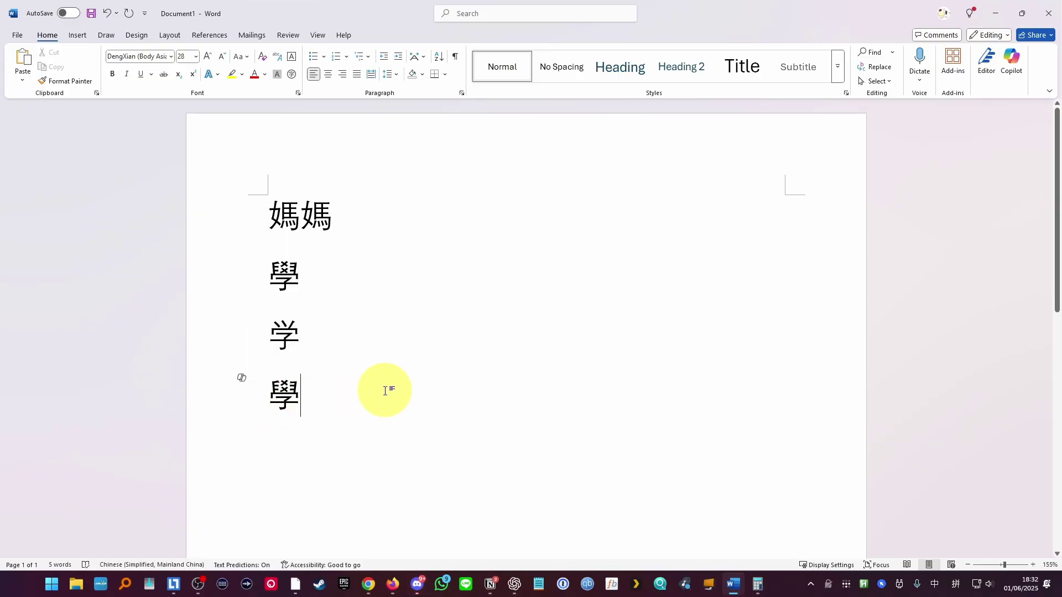
On a new fifth line, type ma'ma and commit 媽媽
key("Return")
type("ma")
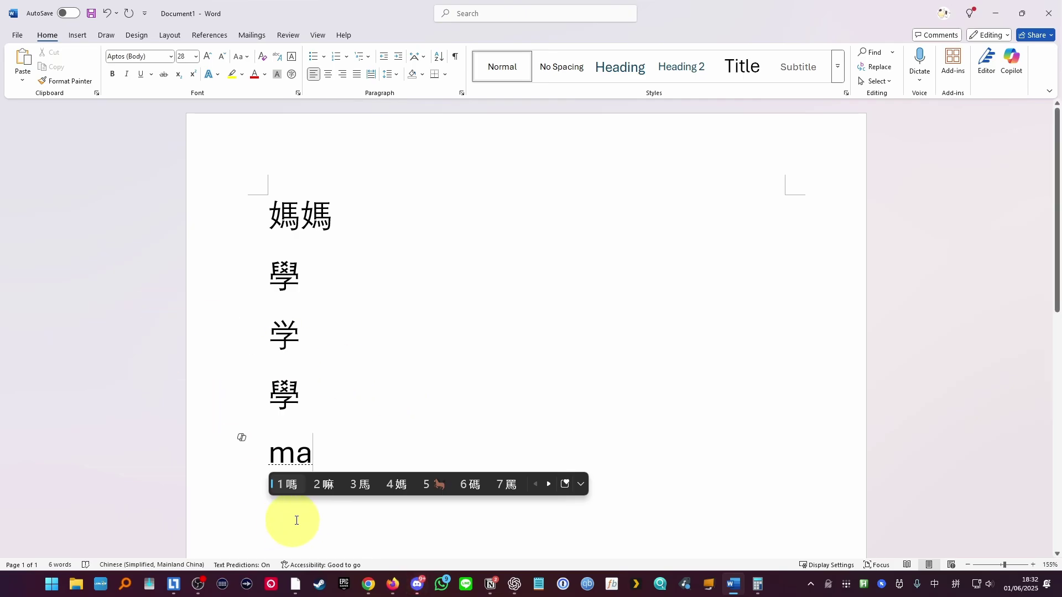
type("'ma")
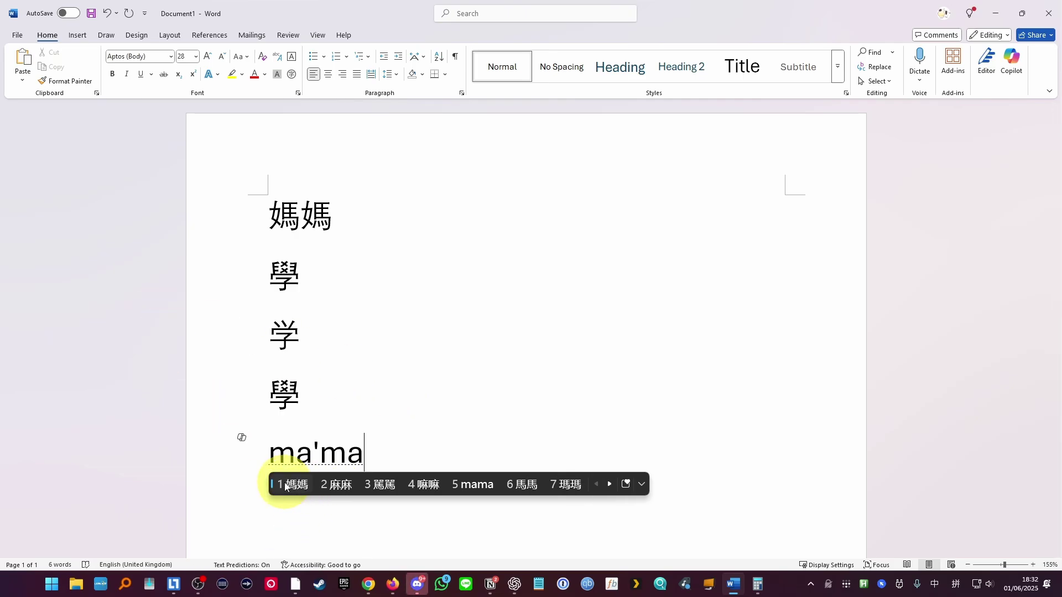
left_click(291, 485)
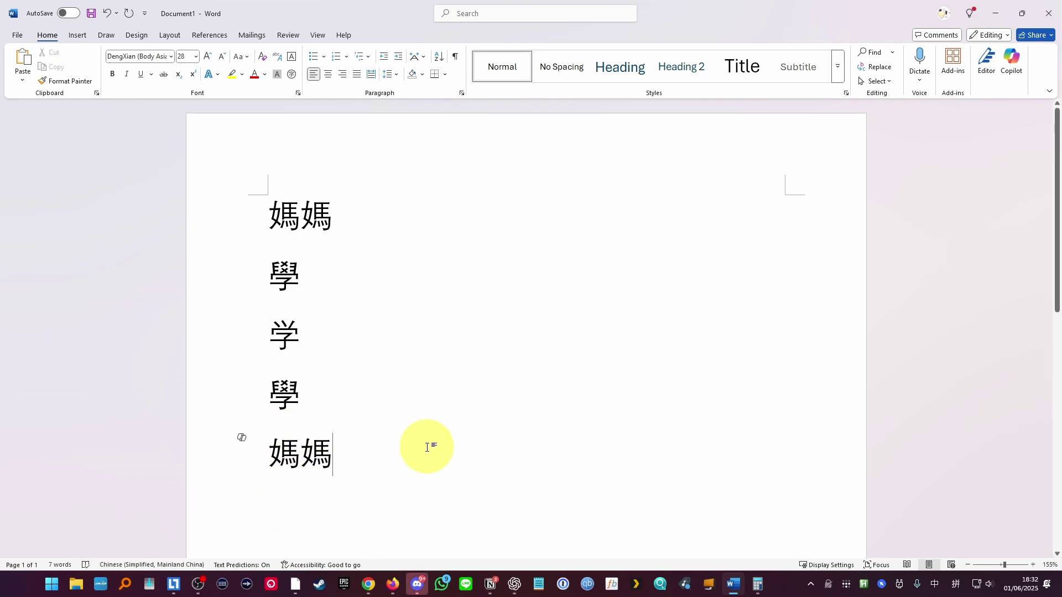